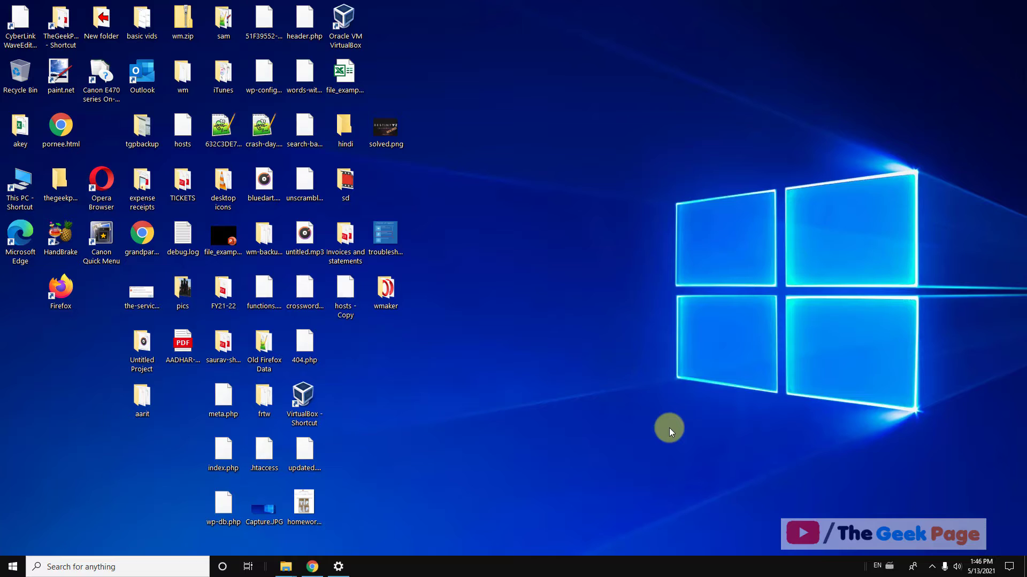
Step: Refresh the desktop, then search 'services' and launch the Services app
{"action": "right_click", "coordinate": [508, 237]}
{"action": "left_click", "coordinate": [528, 268]}
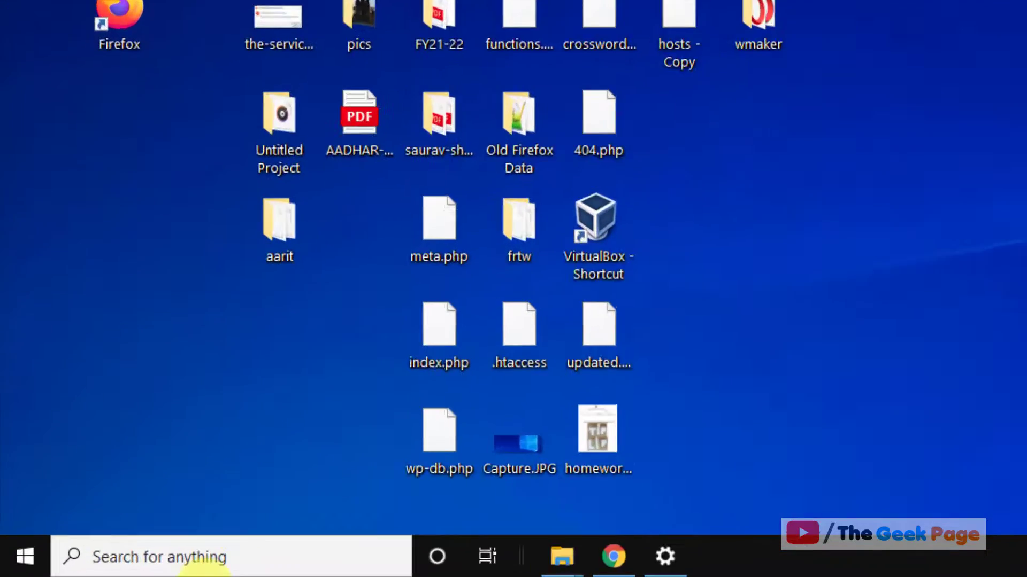
{"action": "left_click", "coordinate": [102, 567]}
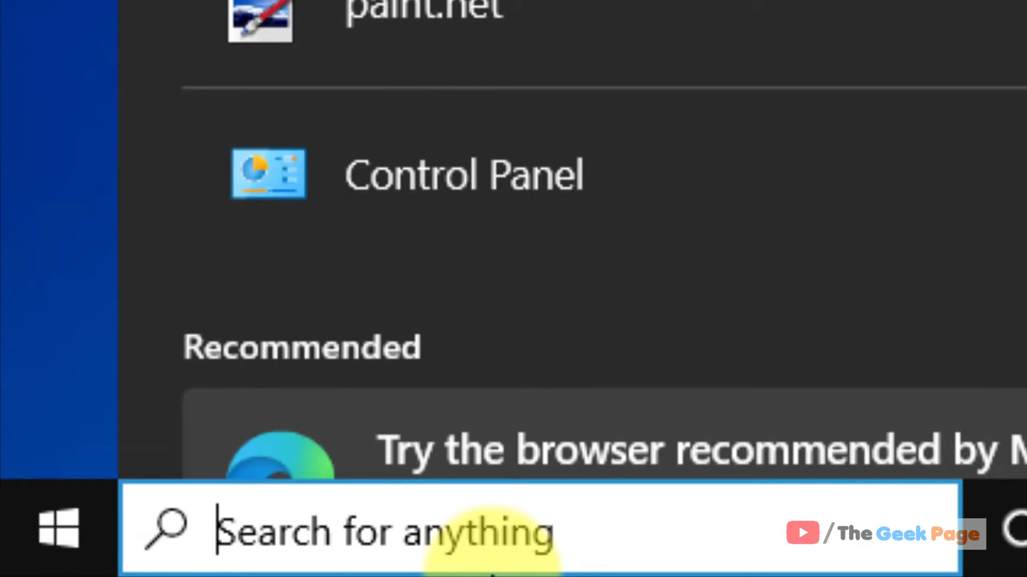
{"action": "type", "text": "services"}
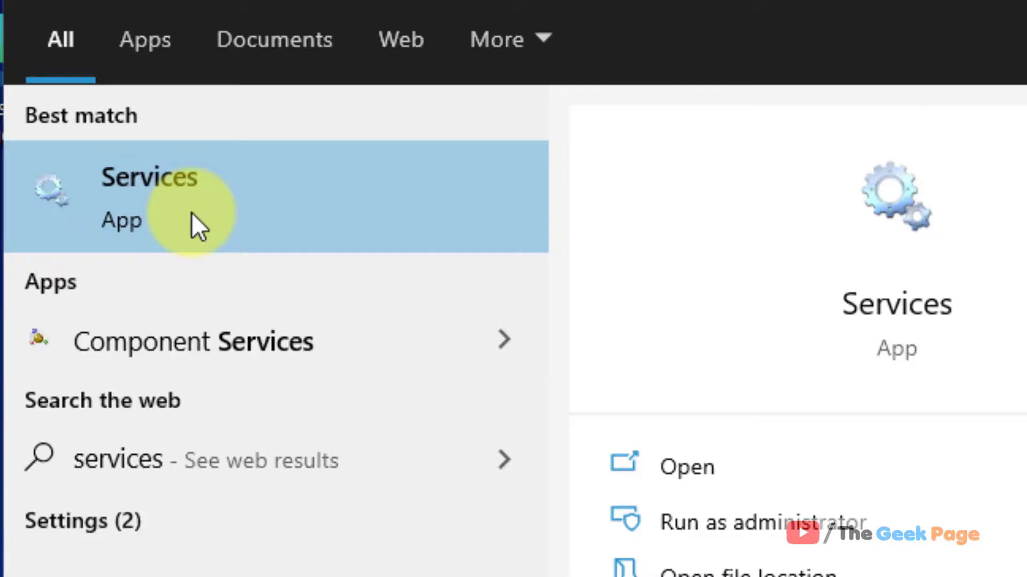
{"action": "left_click", "coordinate": [185, 213]}
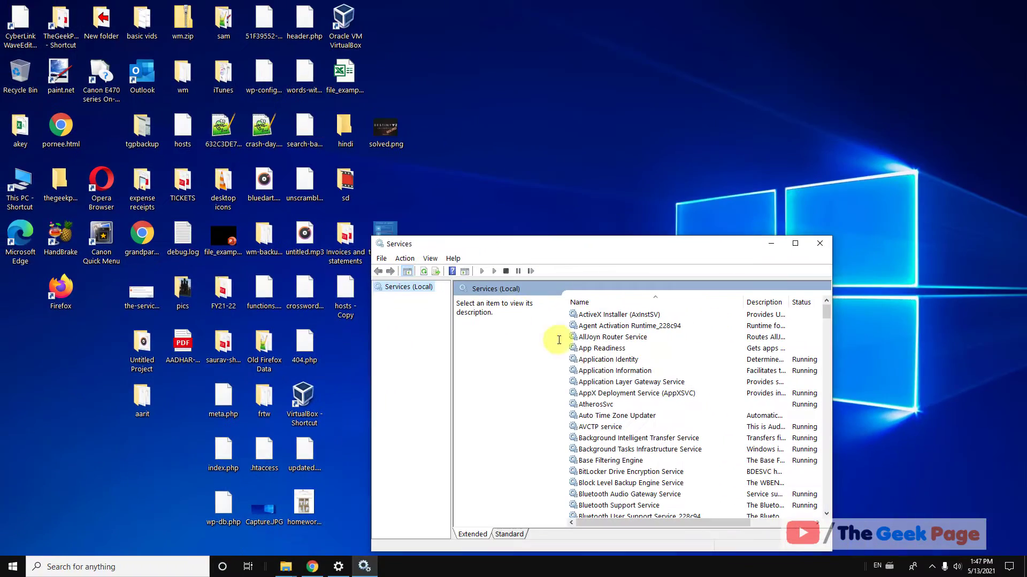
Step: Jump to Bluetooth Support Service in the services list by typing 'blu'
{"action": "left_click", "coordinate": [574, 363]}
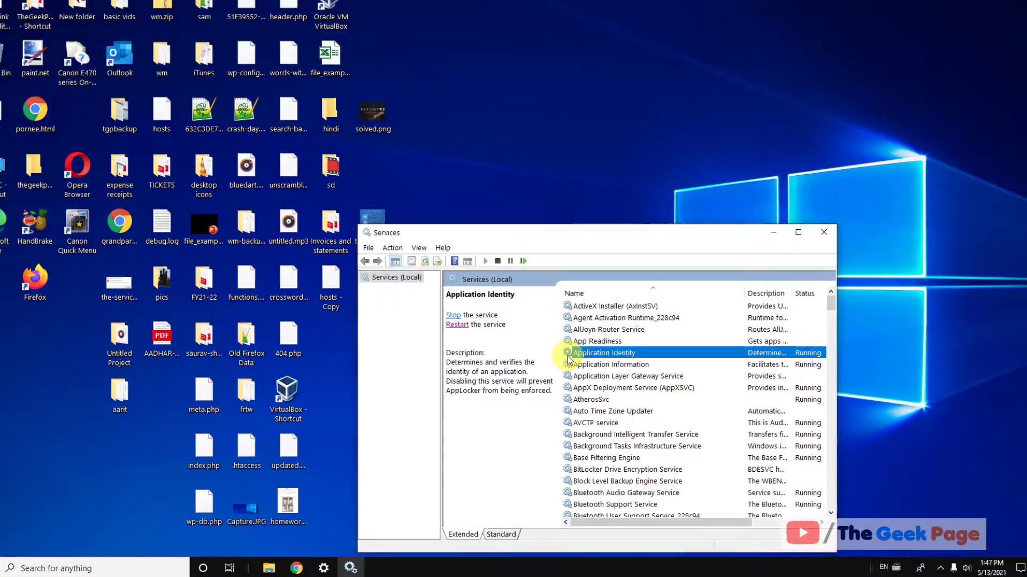
{"action": "type", "text": "blu"}
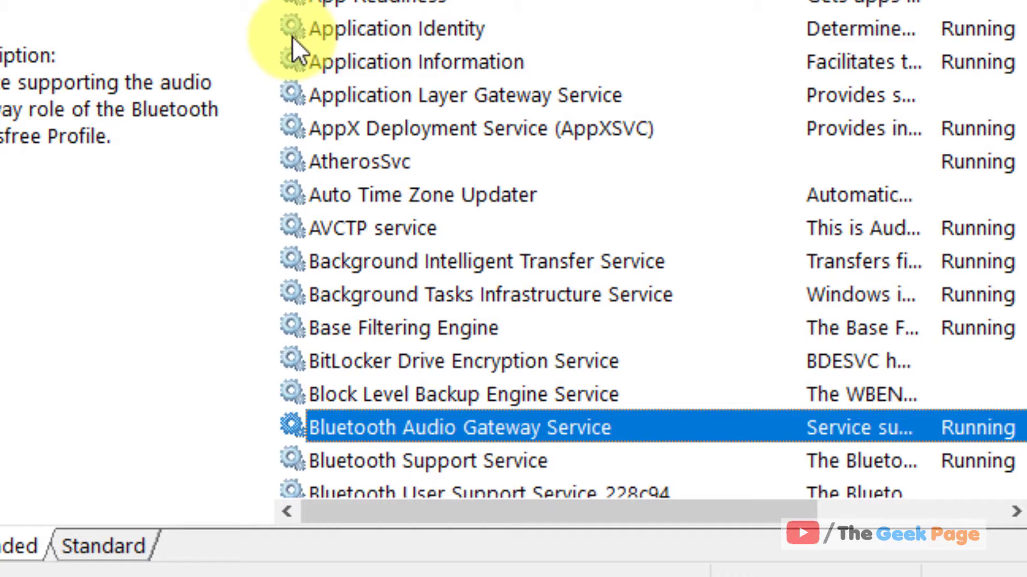
{"action": "key", "text": "Down"}
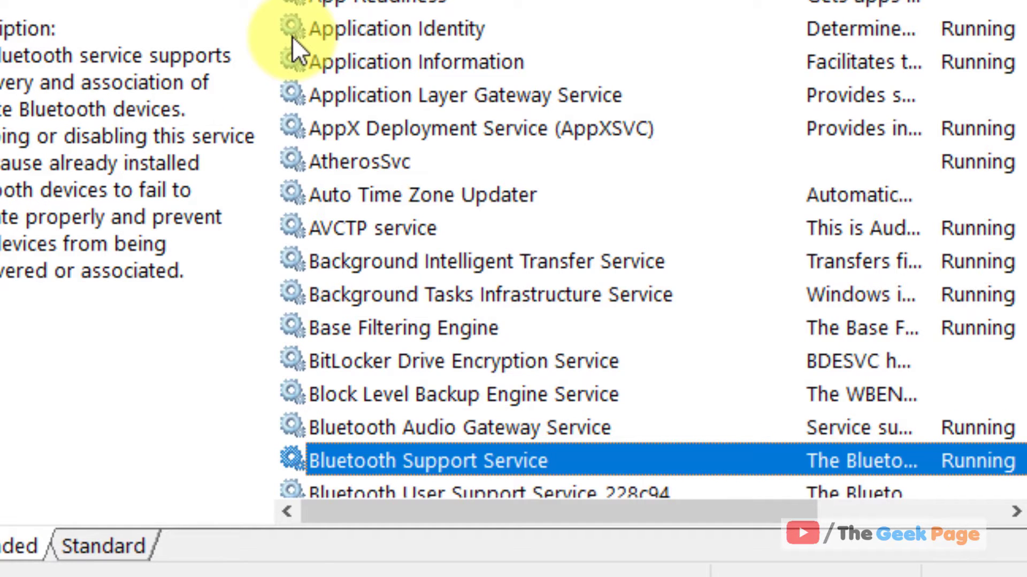
{"action": "scroll", "coordinate": [371, 54], "scroll_direction": "down", "scroll_amount": 3}
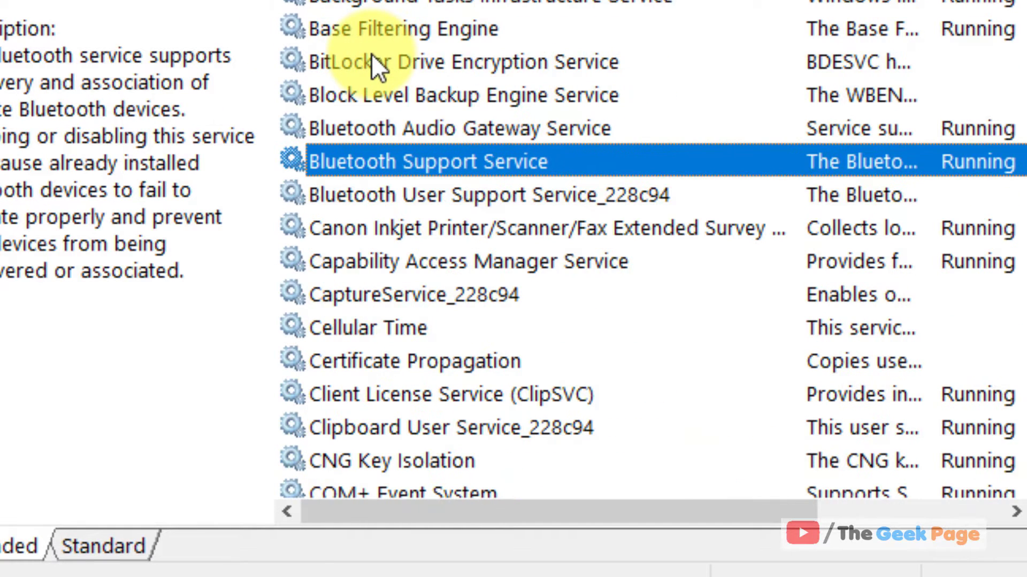
Step: Set Bluetooth Support Service to Automatic startup, restart it, and apply
{"action": "double_click", "coordinate": [454, 173]}
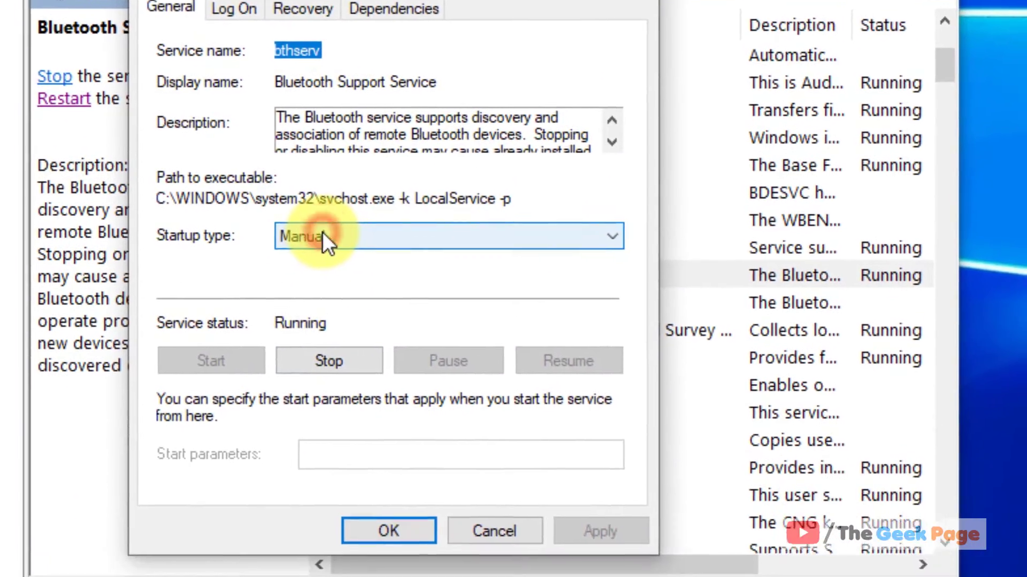
{"action": "left_click", "coordinate": [323, 236]}
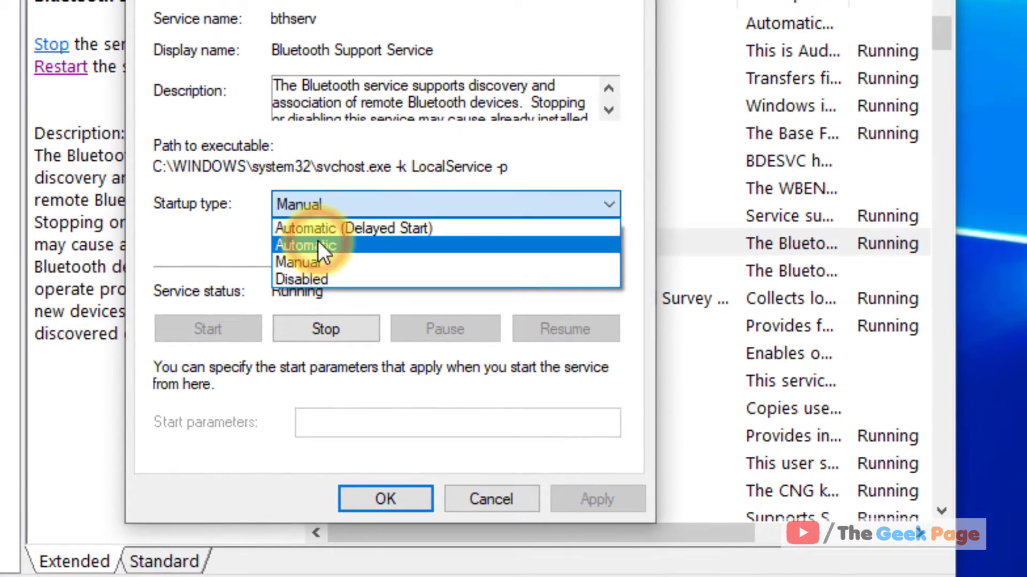
{"action": "left_click", "coordinate": [321, 273]}
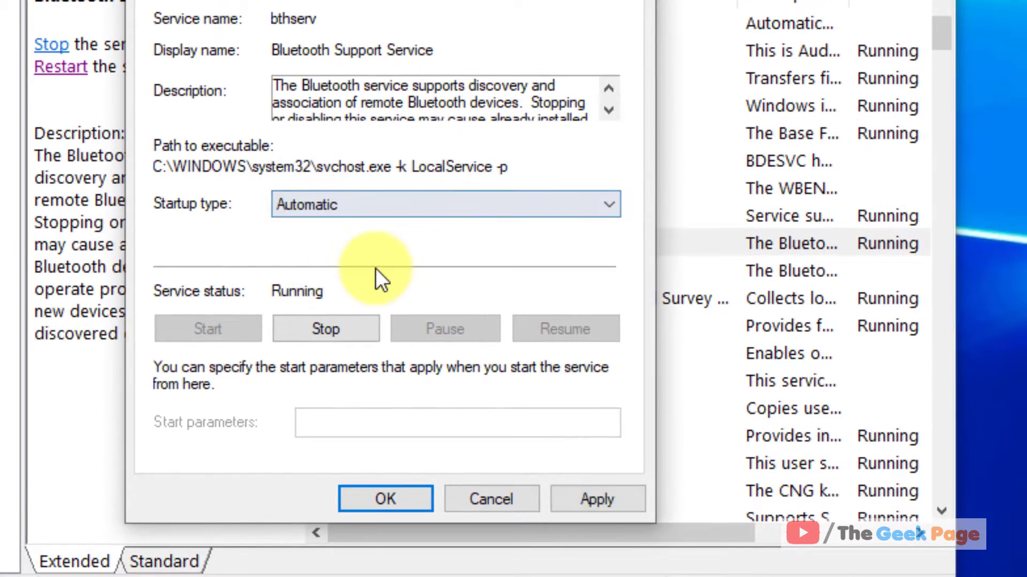
{"action": "left_click", "coordinate": [342, 339]}
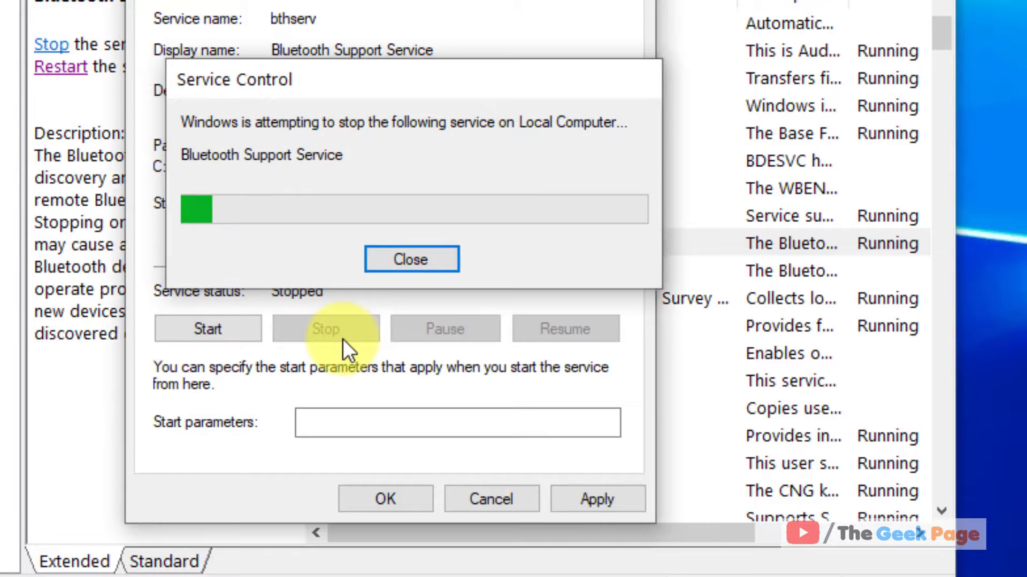
{"action": "left_click", "coordinate": [253, 338]}
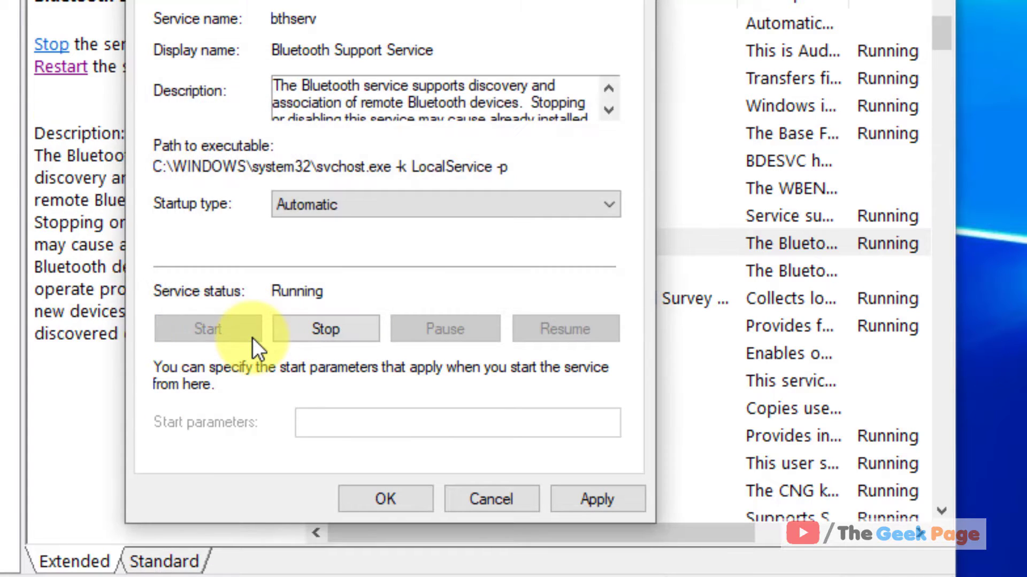
{"action": "left_click", "coordinate": [599, 504]}
{"action": "left_click", "coordinate": [385, 499]}
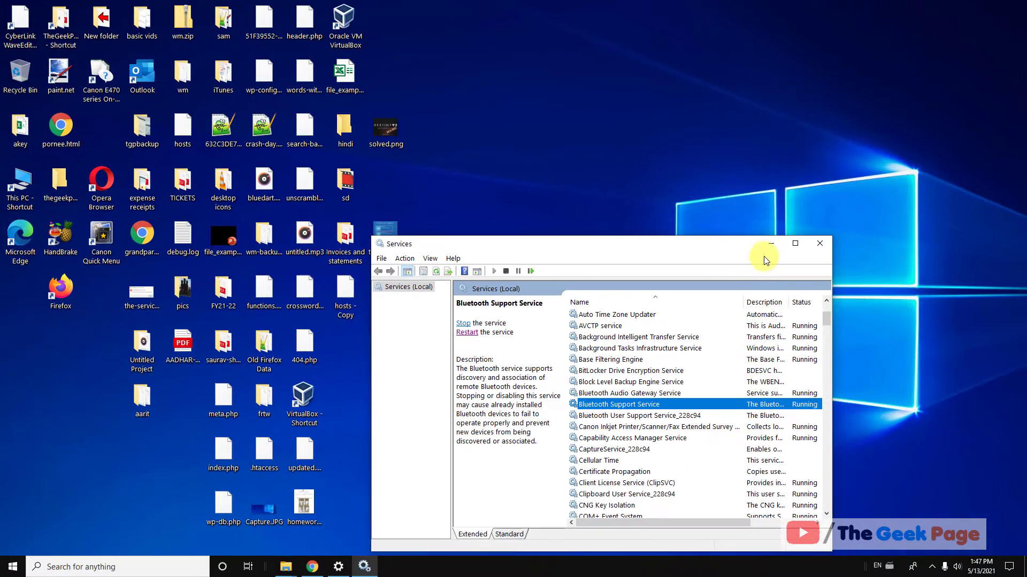
Step: Minimize Services and open Windows Settings from the Start menu
{"action": "left_click", "coordinate": [788, 46]}
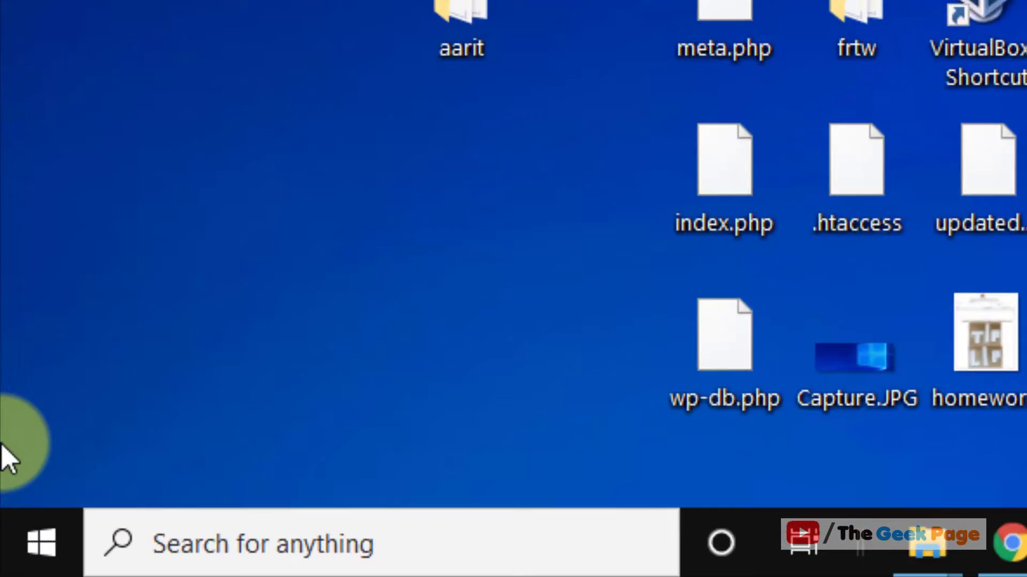
{"action": "left_click", "coordinate": [2, 571]}
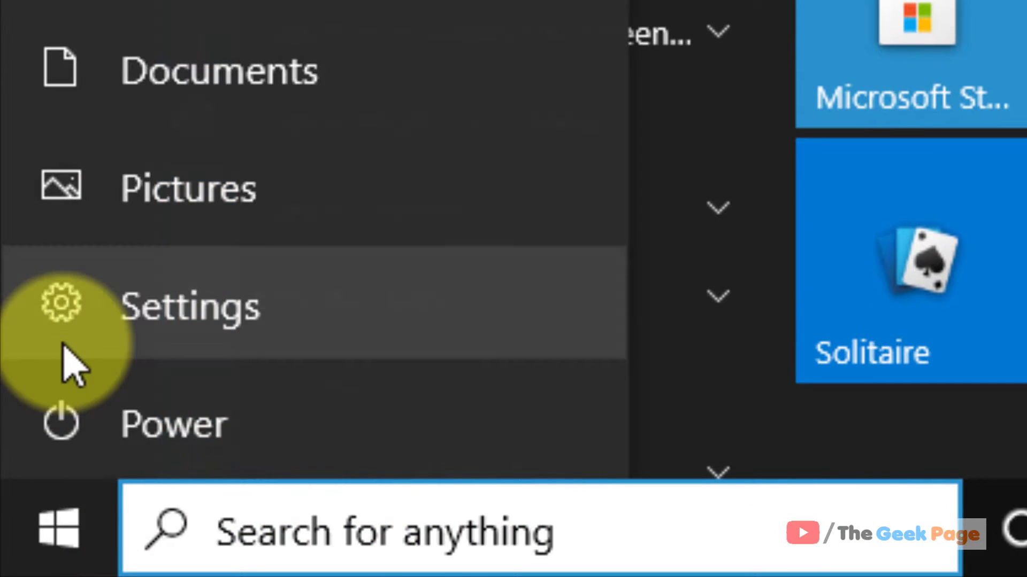
{"action": "left_click", "coordinate": [64, 346]}
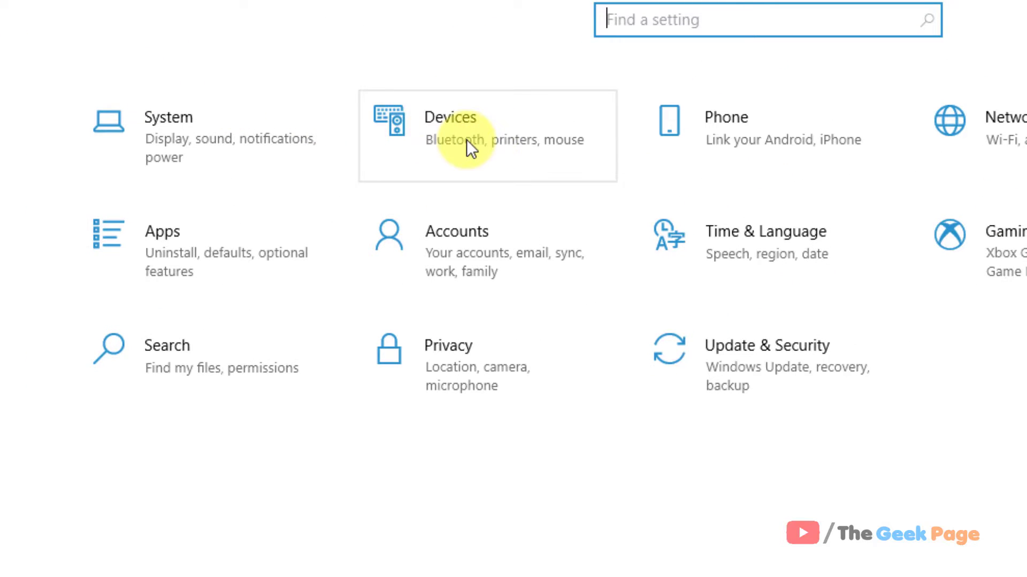
Step: On Devices > Bluetooth & other devices, turn Bluetooth off and back on
{"action": "left_click", "coordinate": [467, 140]}
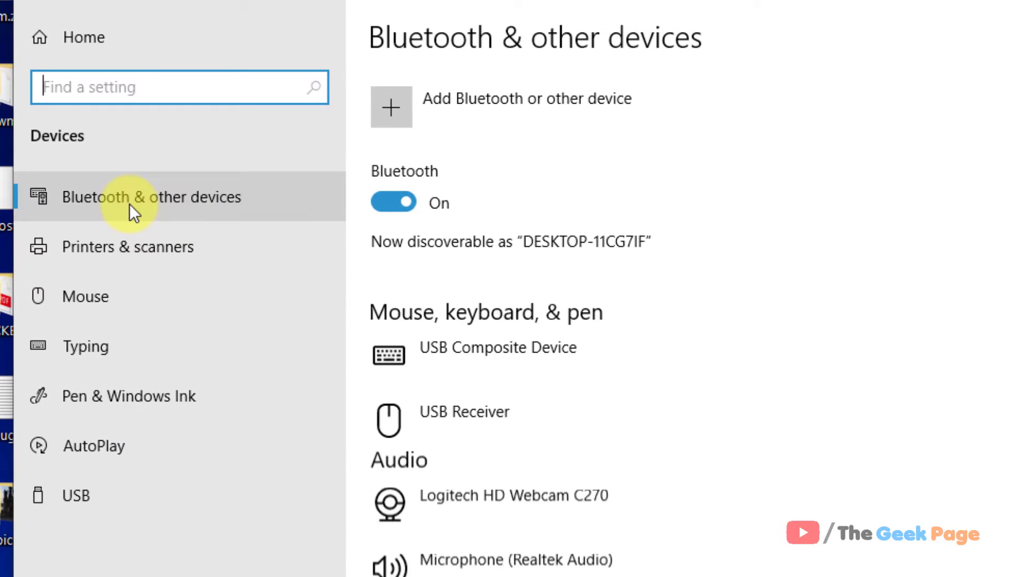
{"action": "left_click", "coordinate": [130, 204]}
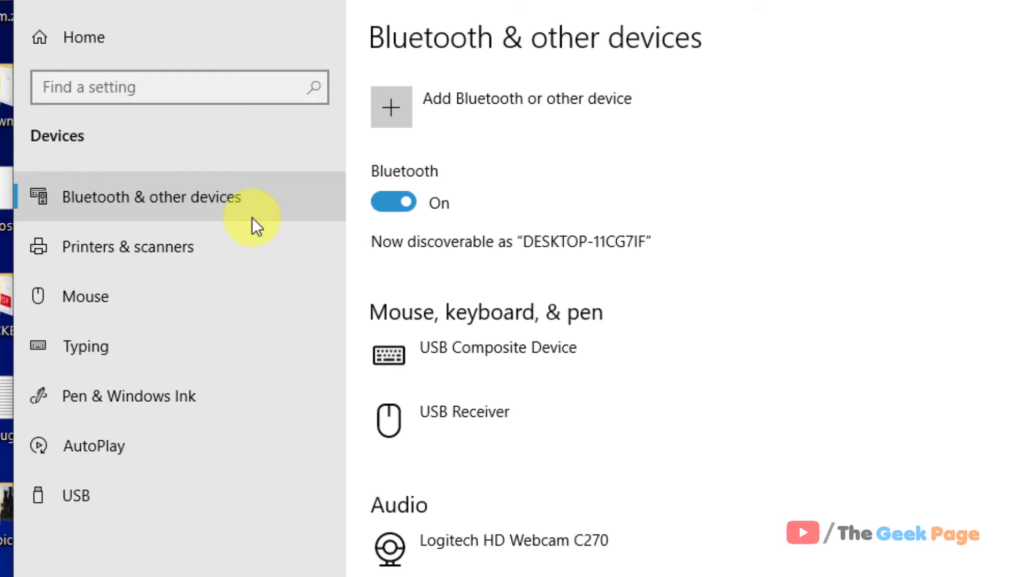
{"action": "left_click", "coordinate": [402, 209]}
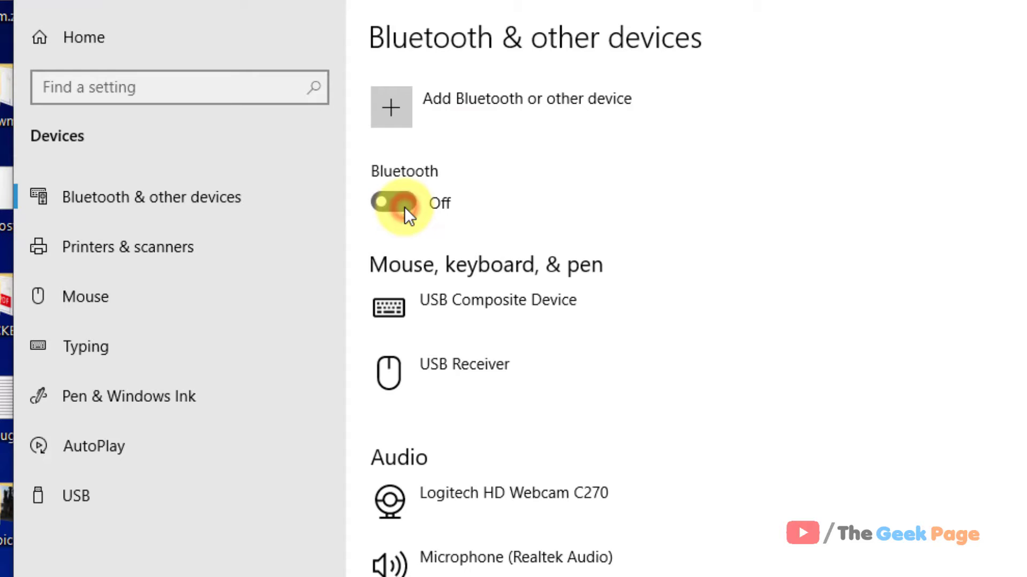
{"action": "left_click", "coordinate": [405, 207]}
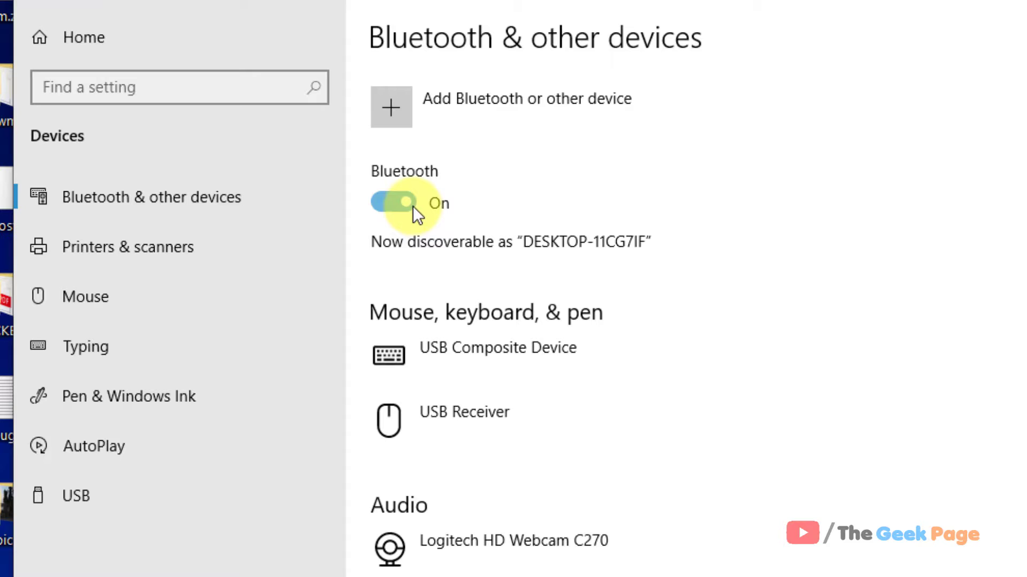
Step: Add a Bluetooth device by connecting to the discovered phone, then minimize Settings
{"action": "left_click", "coordinate": [404, 128]}
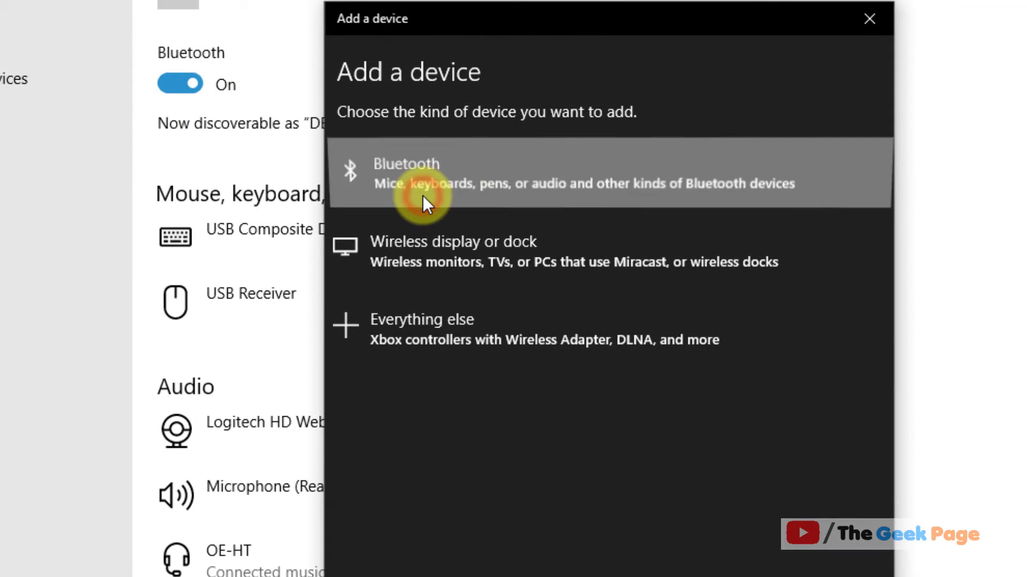
{"action": "left_click", "coordinate": [423, 195]}
{"action": "left_click", "coordinate": [514, 197]}
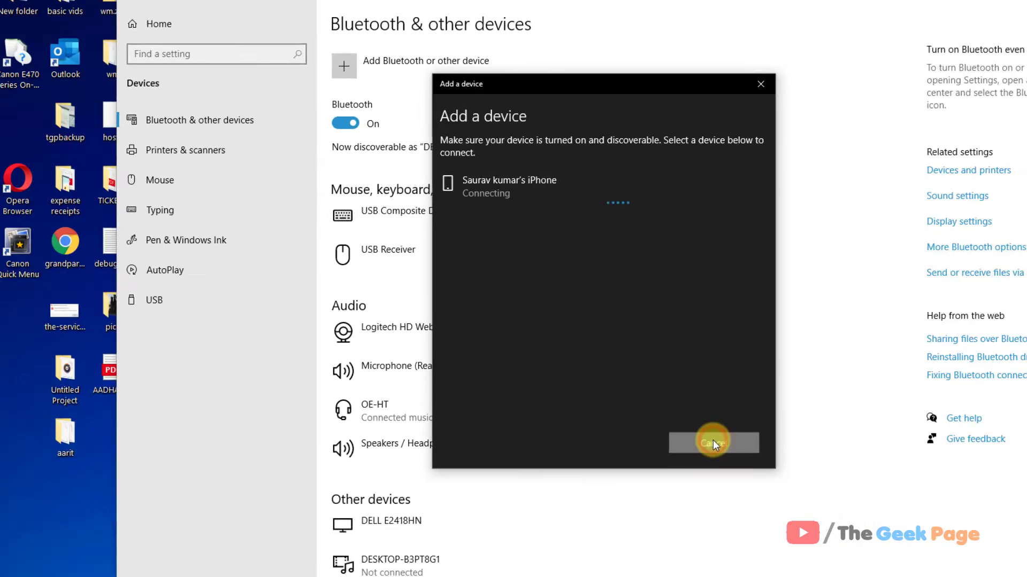
{"action": "left_click", "coordinate": [713, 440]}
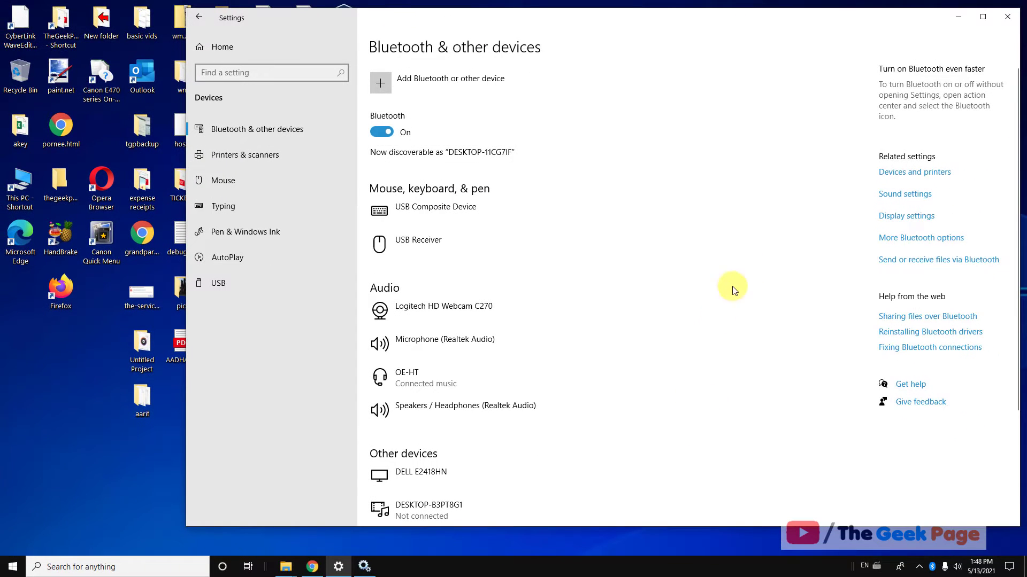
{"action": "left_click", "coordinate": [960, 17]}
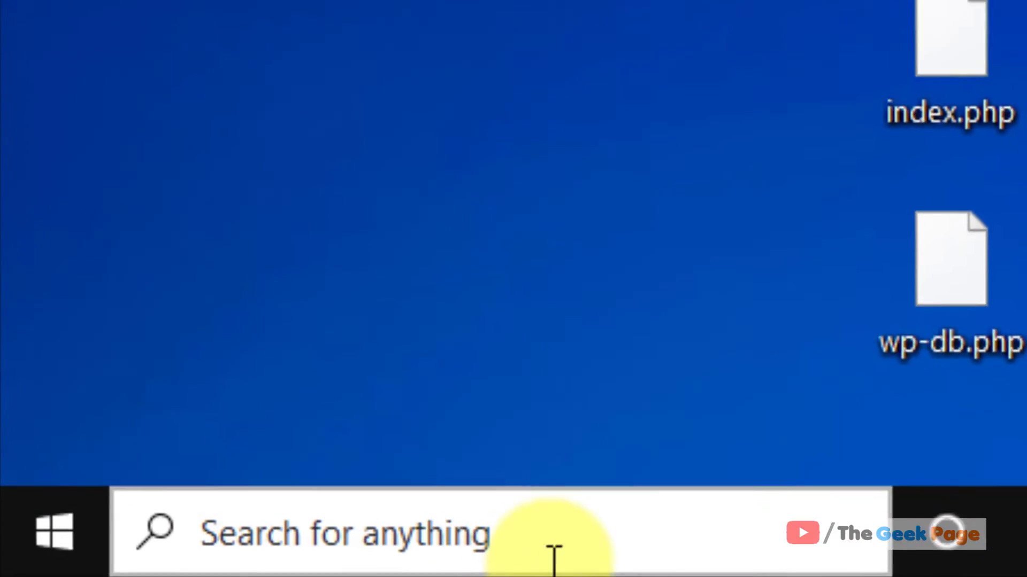
Step: Search for Control Panel in the taskbar search box
{"action": "left_click", "coordinate": [130, 571]}
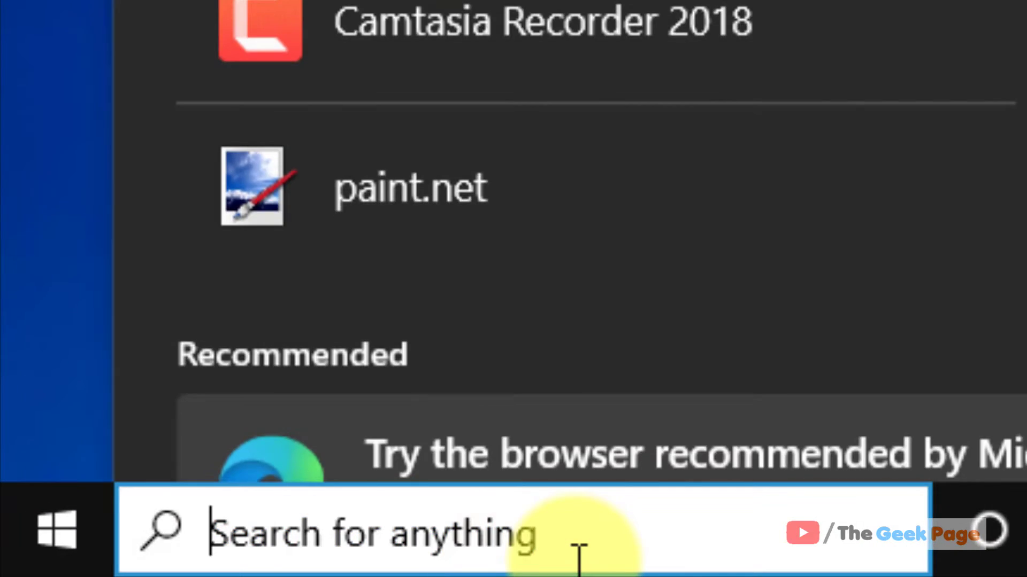
{"action": "type", "text": "contr"}
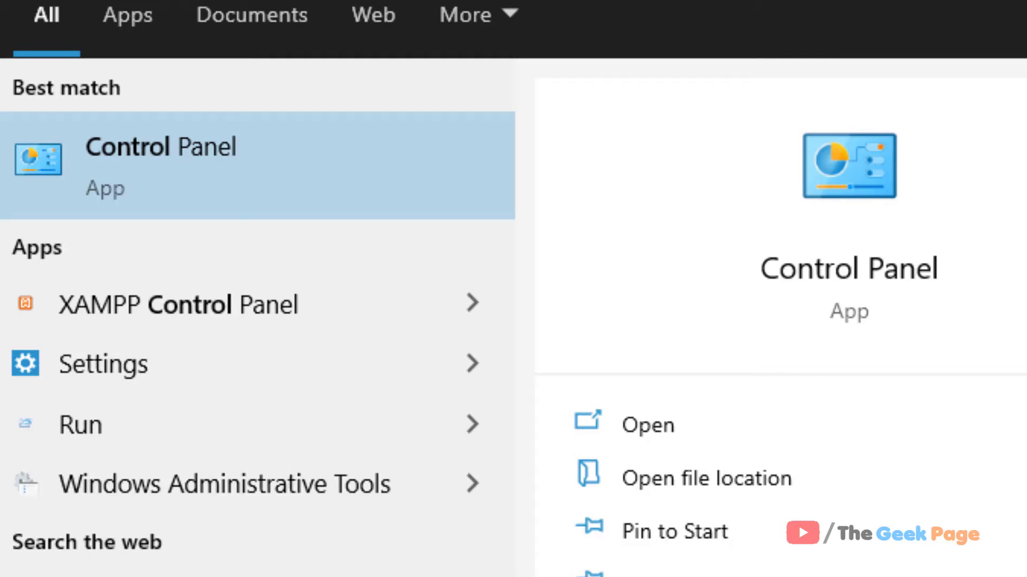
{"action": "type", "text": " panel"}
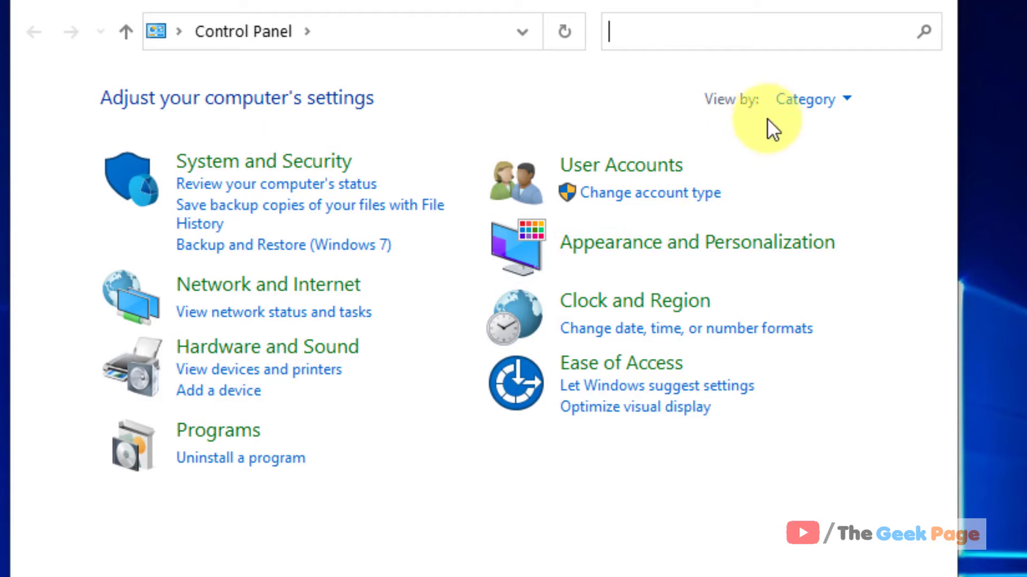
Step: Keep View by Category and go to View devices and printers
{"action": "left_click", "coordinate": [821, 103]}
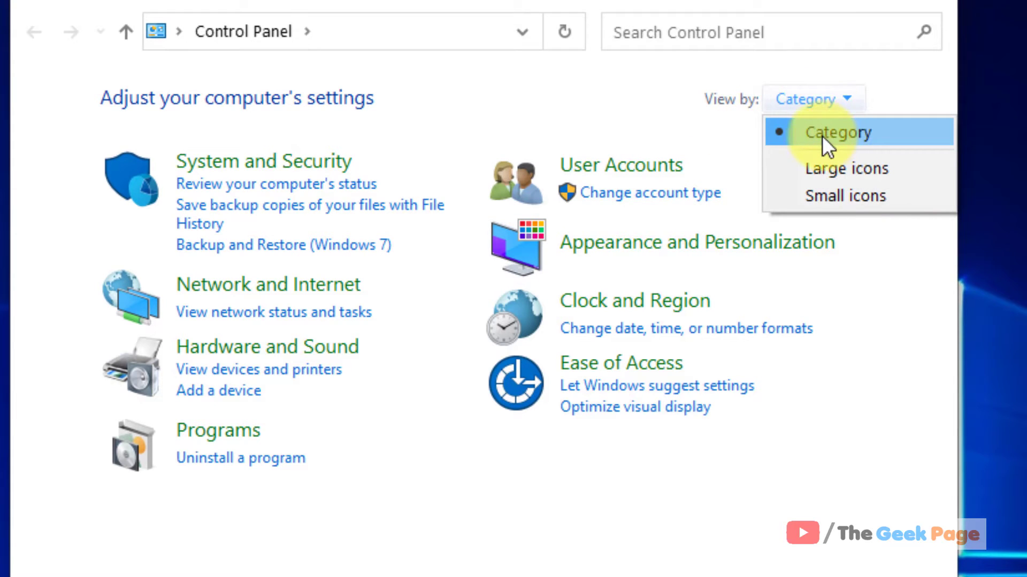
{"action": "left_click", "coordinate": [835, 132]}
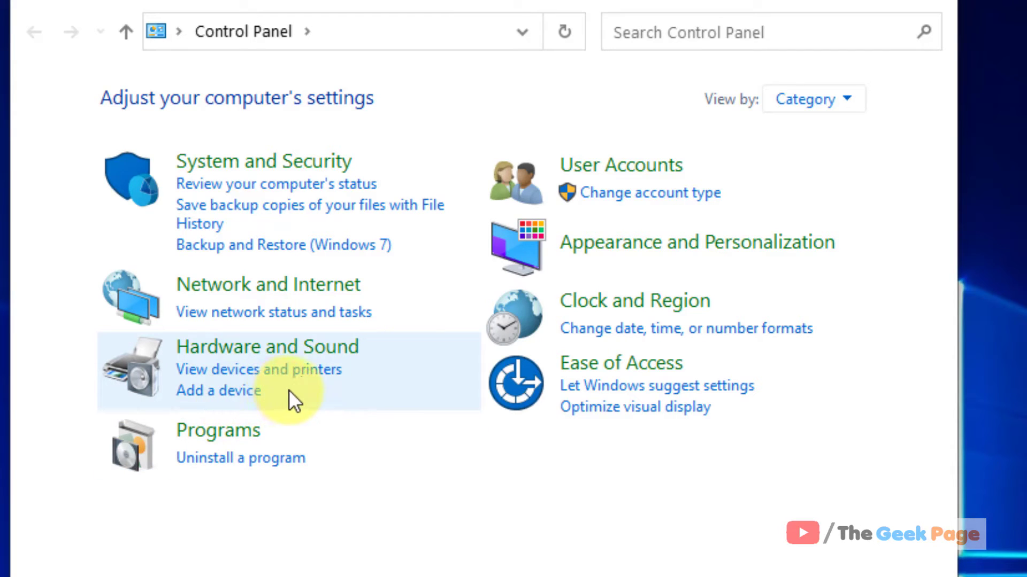
{"action": "left_click", "coordinate": [319, 379]}
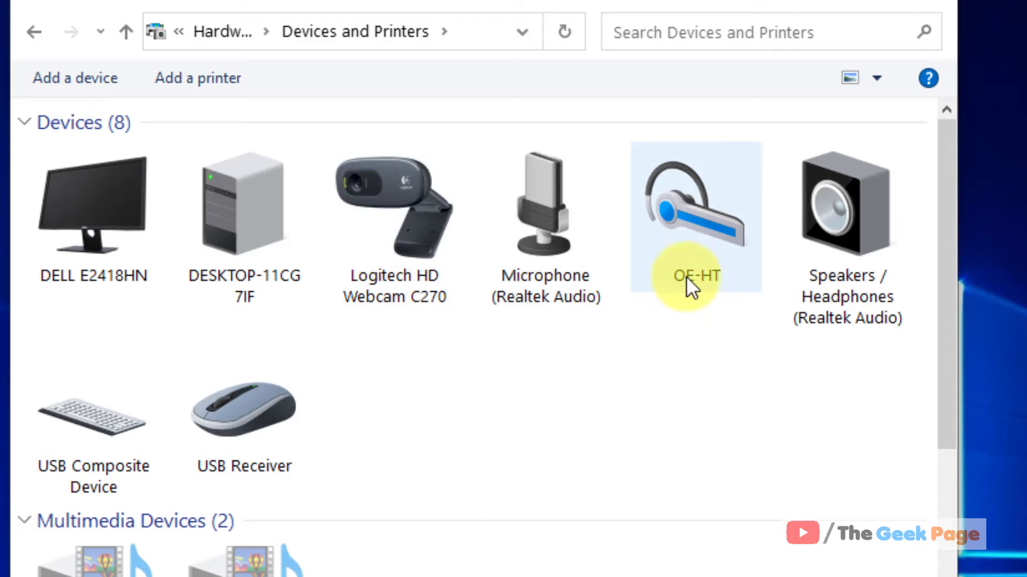
Step: Open the Properties of the OE-HT Bluetooth headset
{"action": "left_click", "coordinate": [697, 232]}
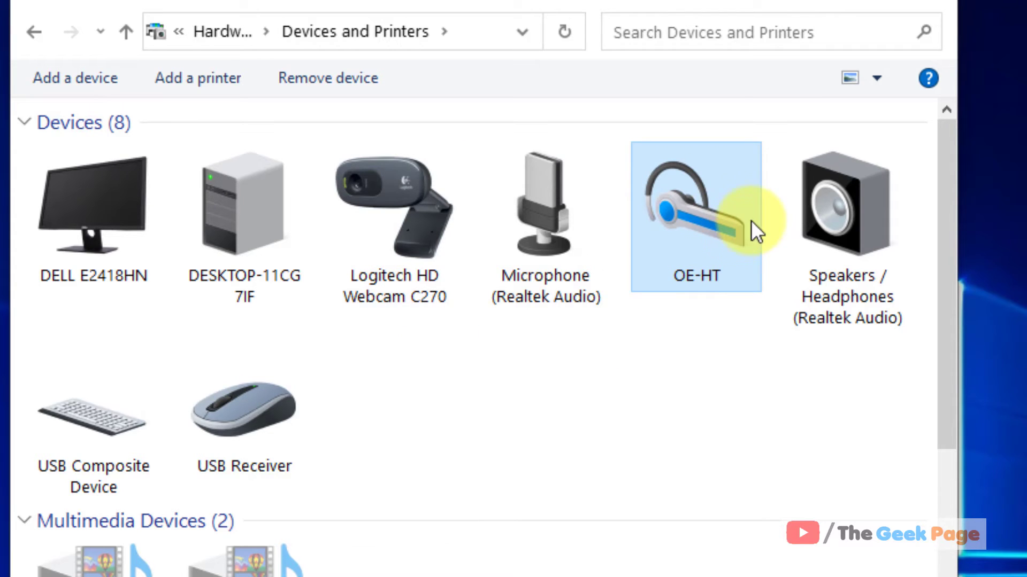
{"action": "right_click", "coordinate": [701, 251]}
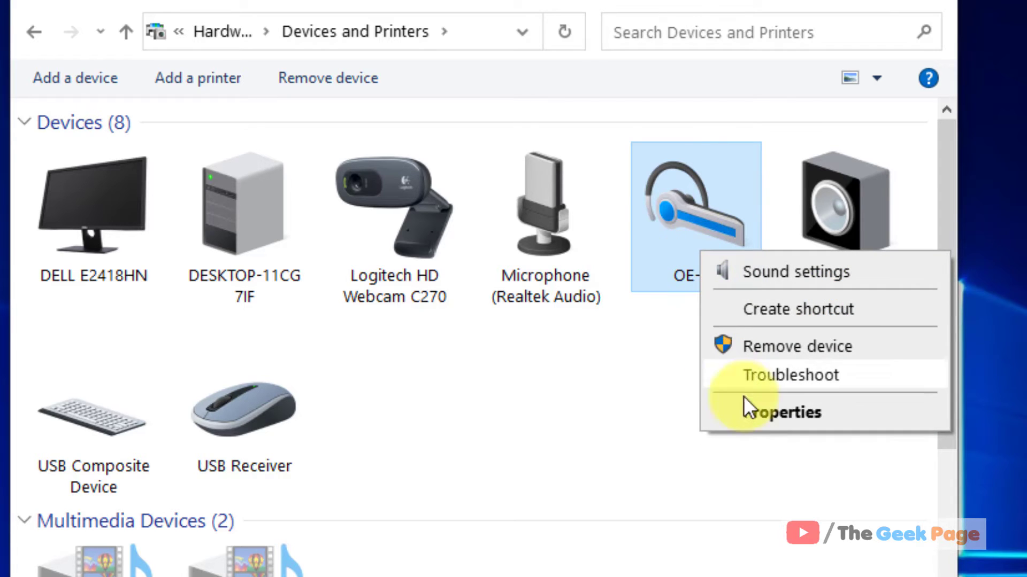
{"action": "left_click", "coordinate": [813, 416]}
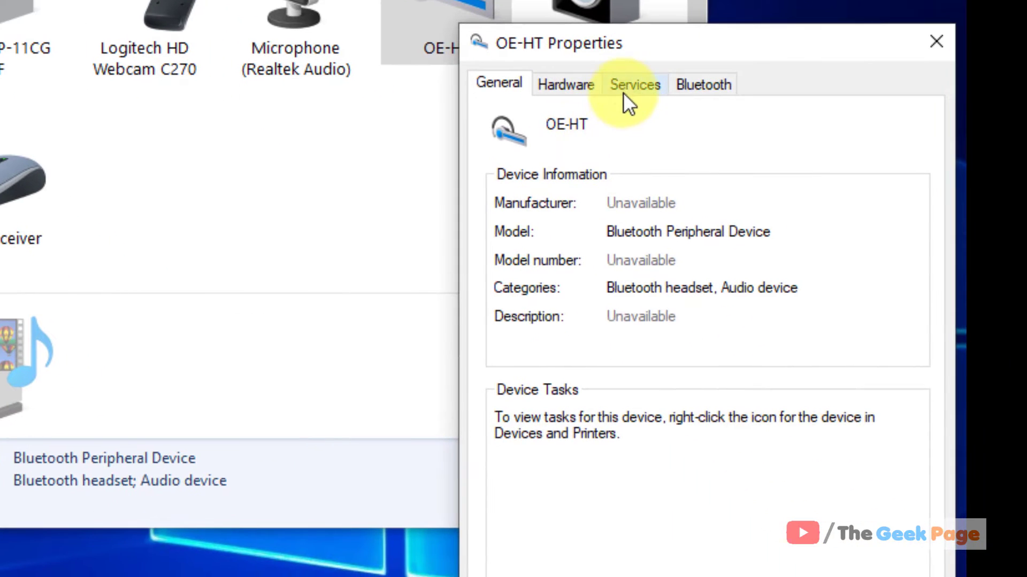
Step: Keep all OE-HT Bluetooth services checked on the Services tab, apply, and close
{"action": "left_click", "coordinate": [878, 309]}
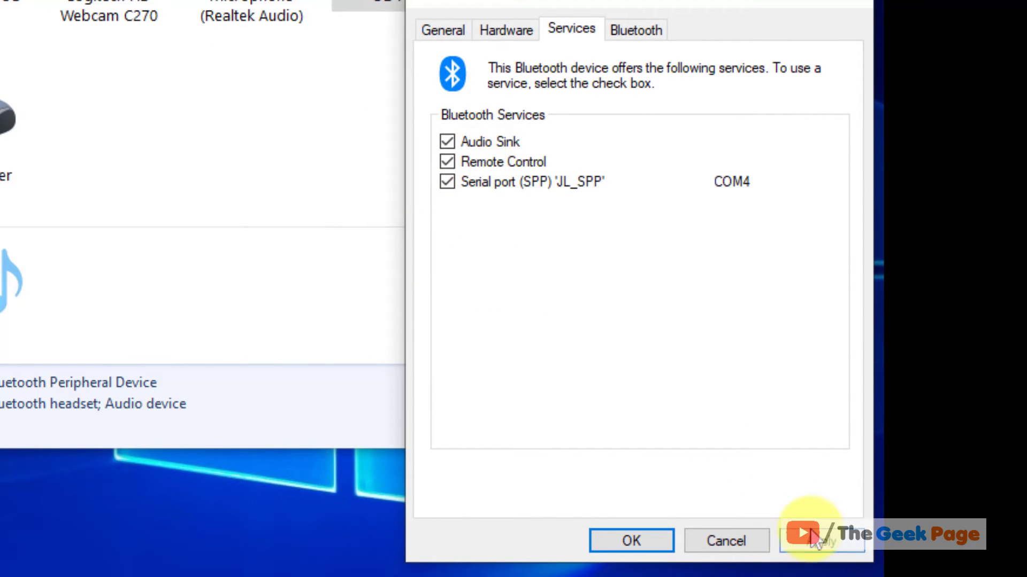
{"action": "left_click", "coordinate": [816, 541]}
{"action": "left_click", "coordinate": [629, 551]}
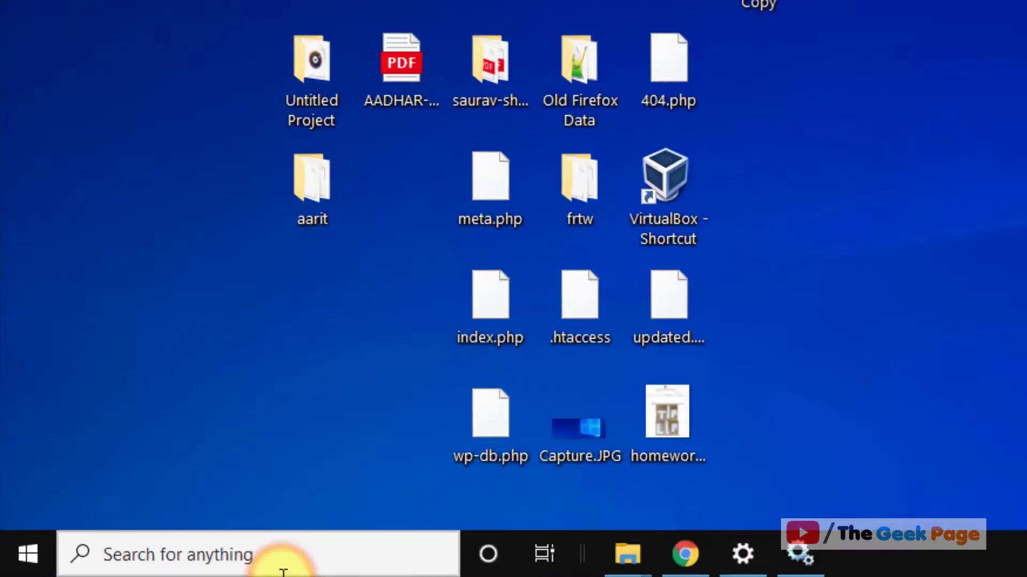
Step: Search 'device manager' from the taskbar search box
{"action": "left_click", "coordinate": [130, 567]}
{"action": "type", "text": "device"}
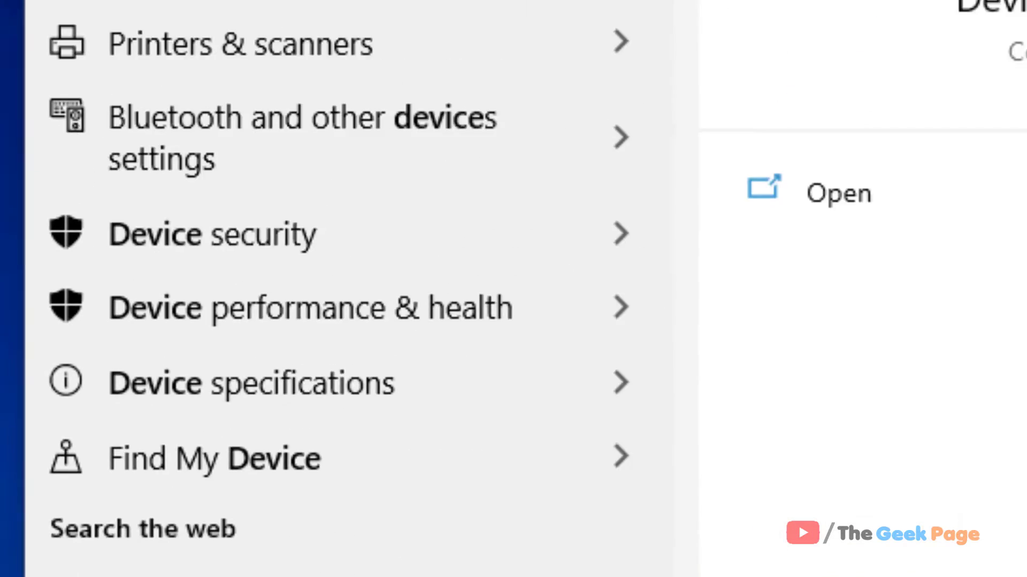
{"action": "type", "text": " manag"}
{"action": "type", "text": "er"}
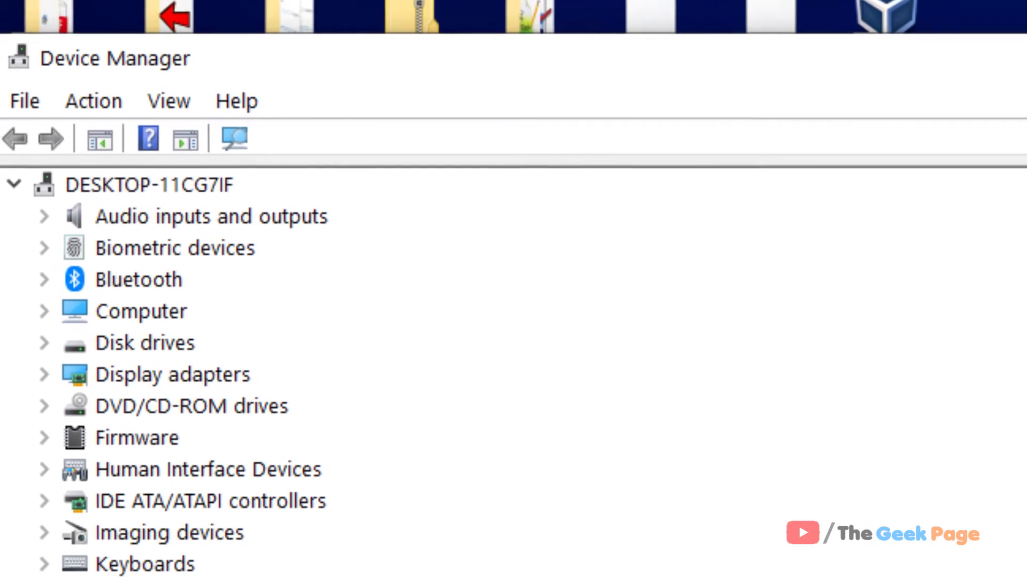
Step: Expand the Bluetooth category to list its six devices and turn on Show hidden devices
{"action": "left_click", "coordinate": [157, 260]}
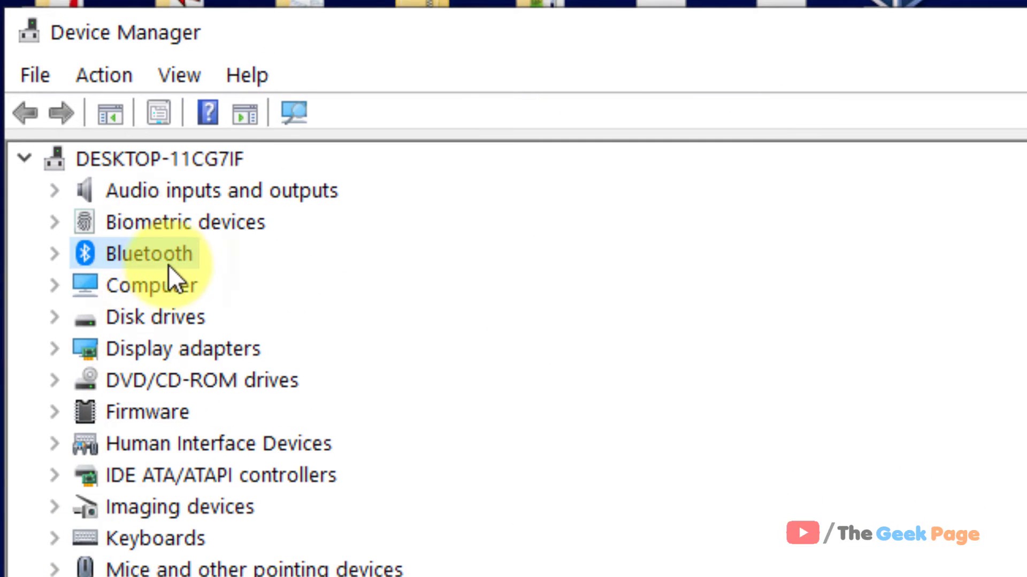
{"action": "double_click", "coordinate": [179, 263]}
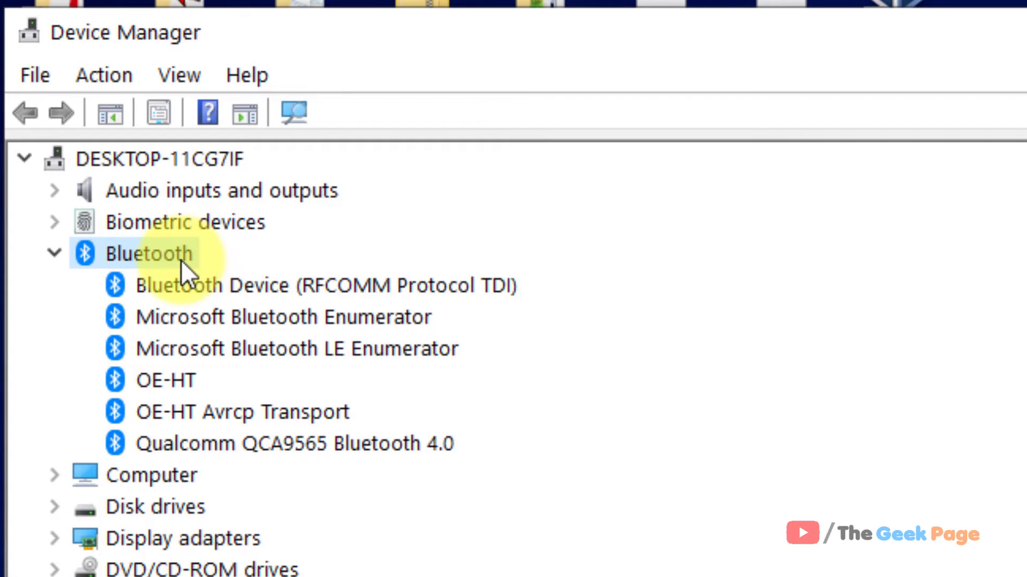
{"action": "left_click", "coordinate": [189, 81]}
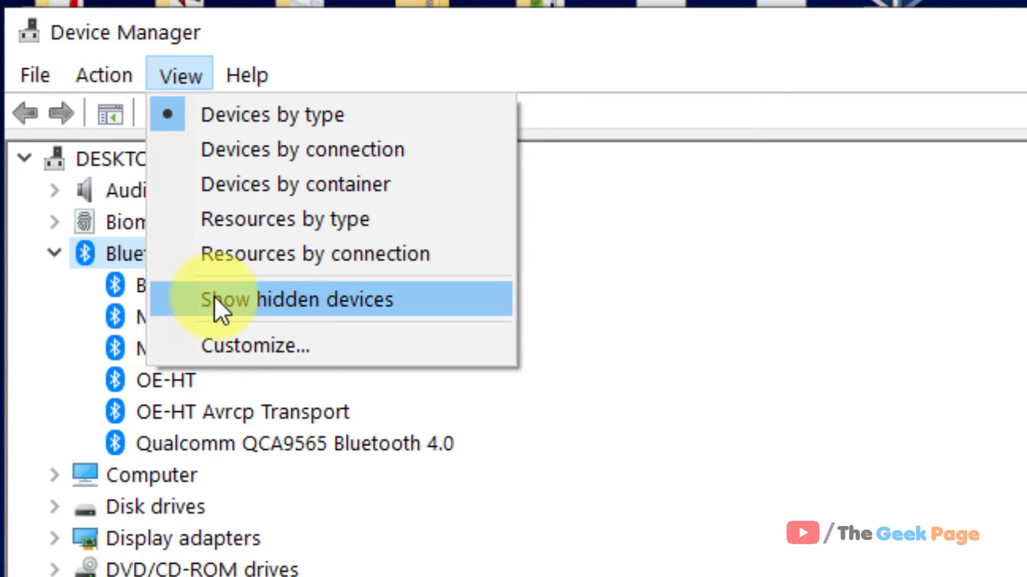
{"action": "left_click", "coordinate": [342, 299]}
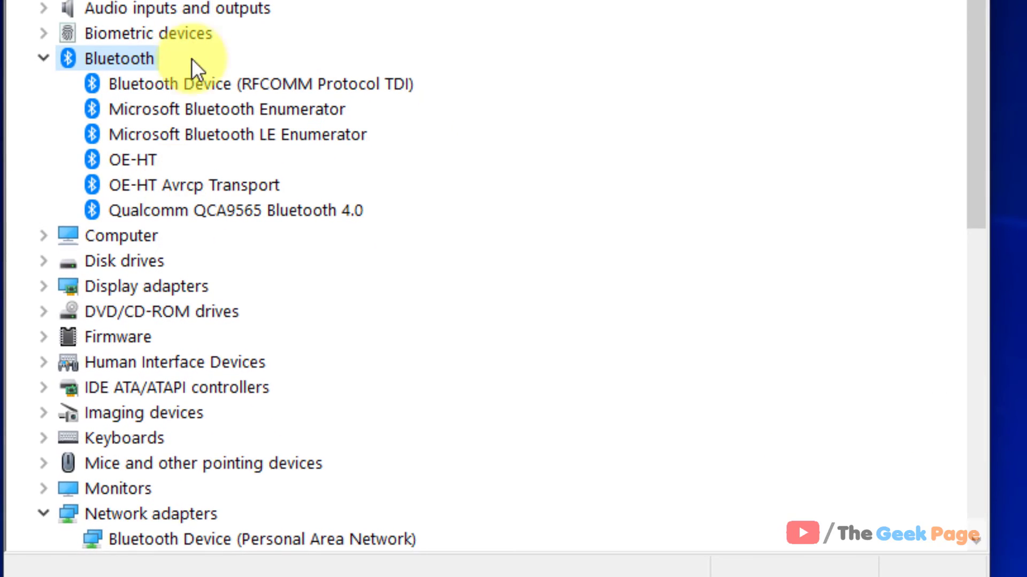
Step: Reinstall the Bluetooth Device (RFCOMM Protocol TDI) driver by picking it from the compatible driver list
{"action": "right_click", "coordinate": [194, 89]}
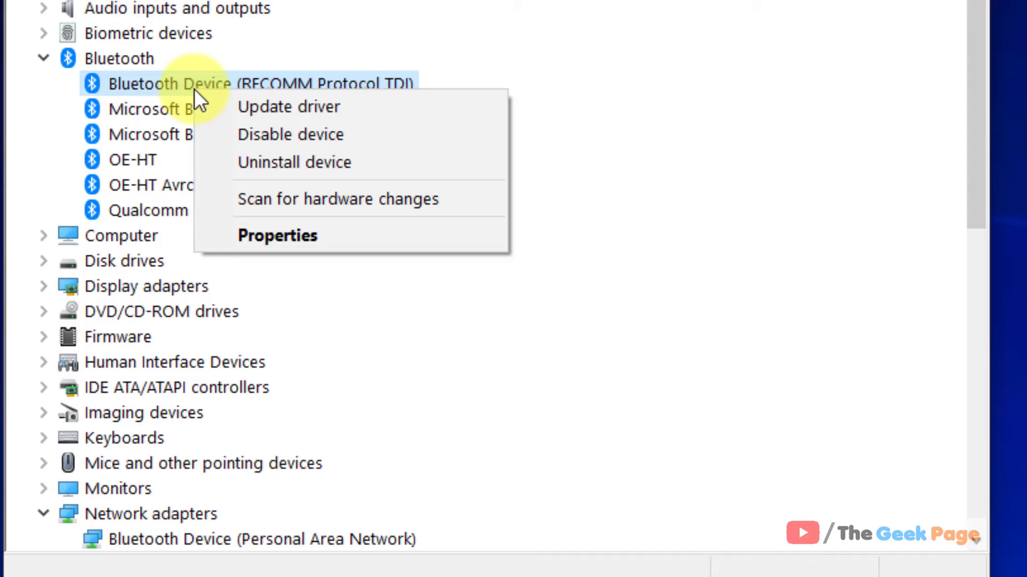
{"action": "left_click", "coordinate": [264, 105]}
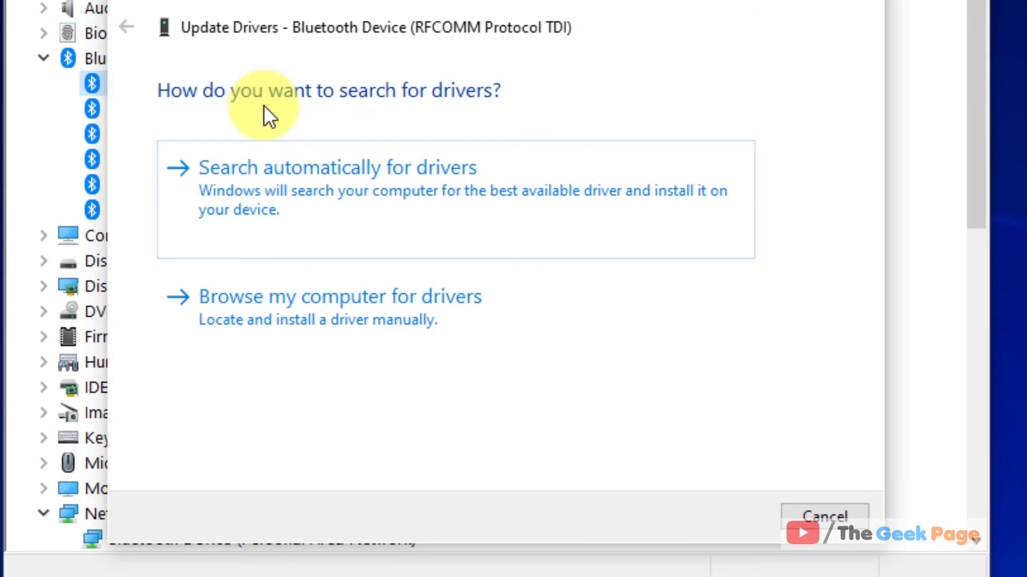
{"action": "left_click", "coordinate": [424, 334]}
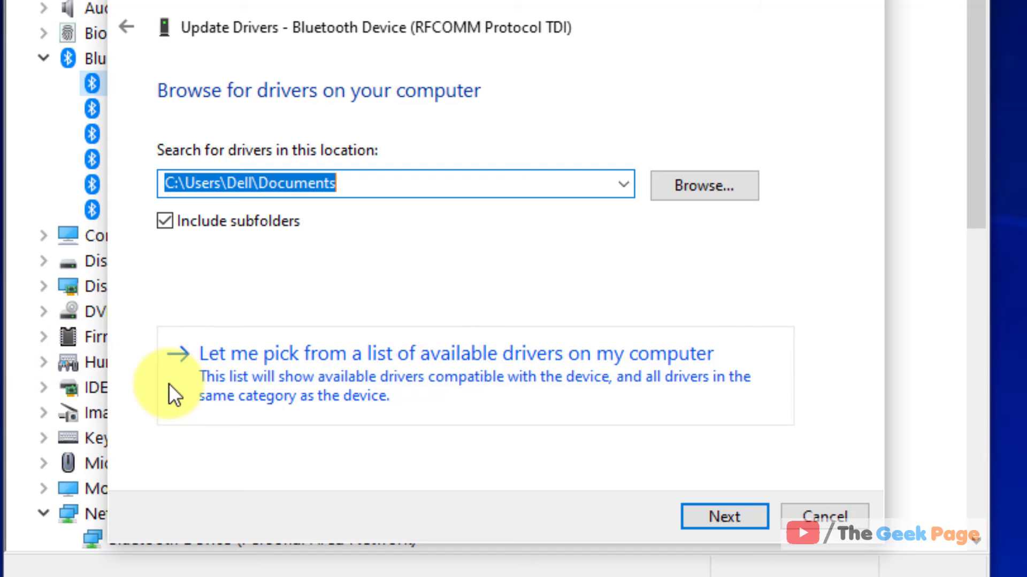
{"action": "left_click", "coordinate": [445, 384]}
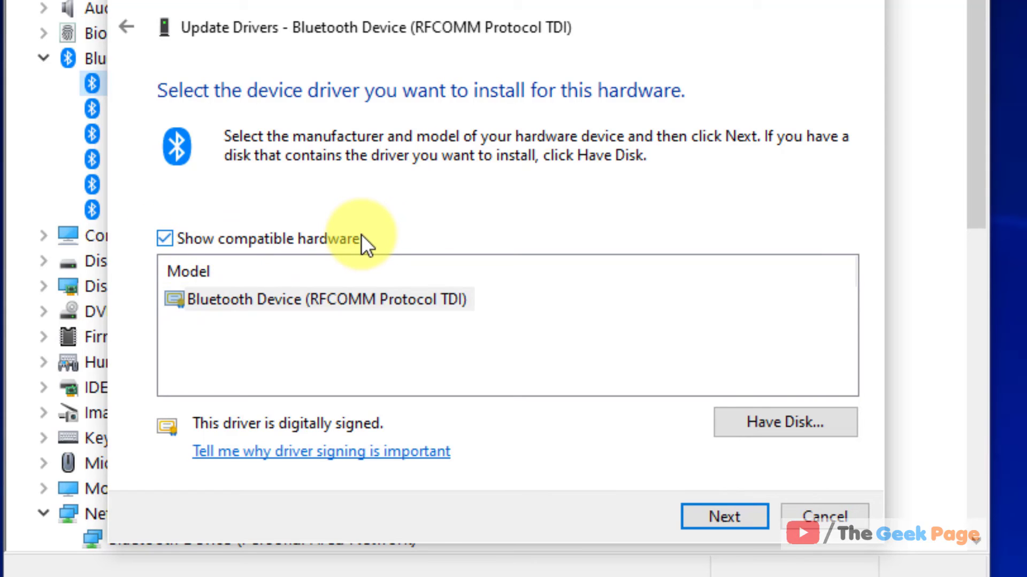
{"action": "left_click", "coordinate": [266, 300]}
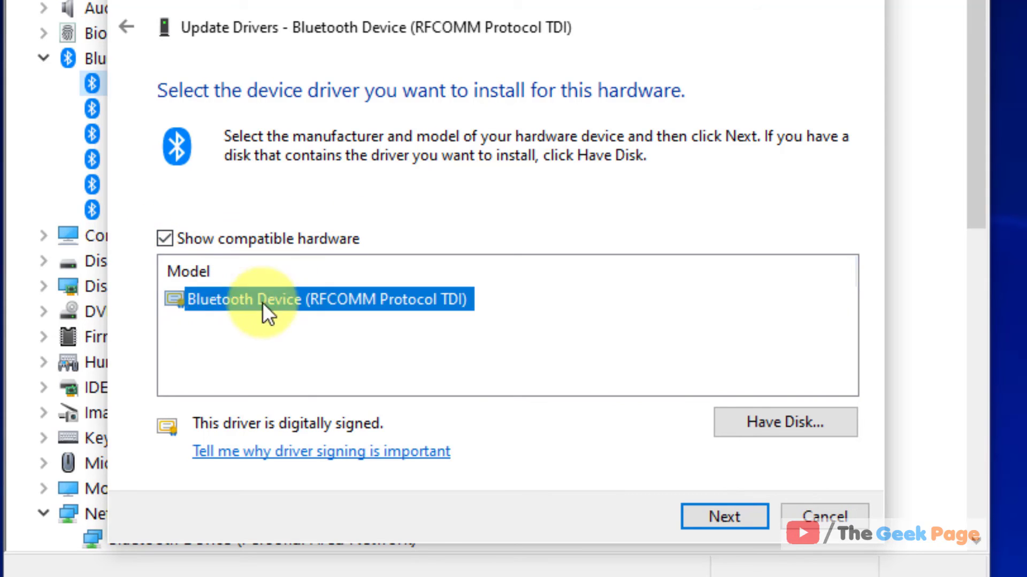
{"action": "left_click", "coordinate": [709, 508]}
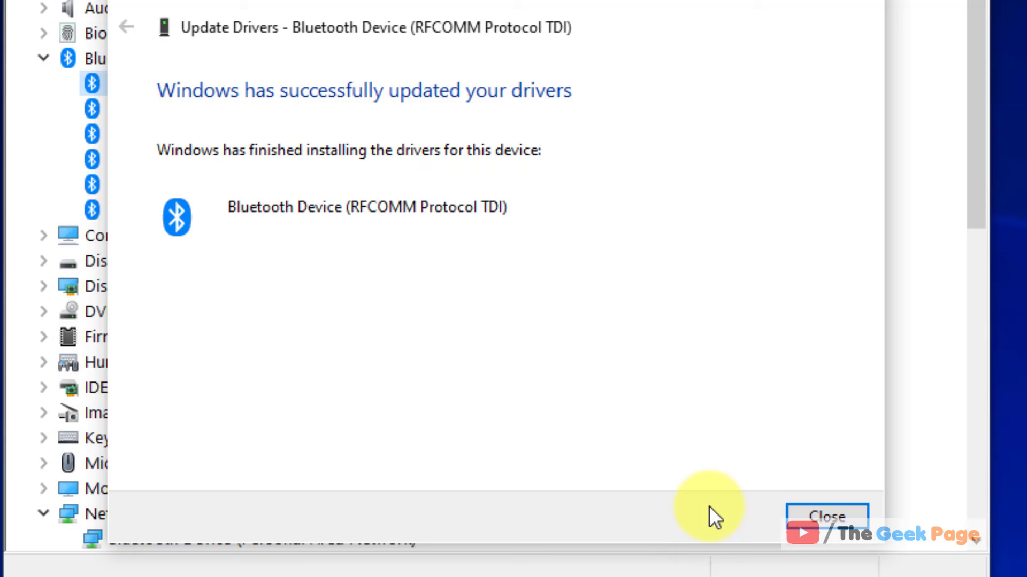
Step: Dismiss the finished update, then reinstall the Microsoft Bluetooth Enumerator driver from the compatible driver list
{"action": "left_click", "coordinate": [829, 514]}
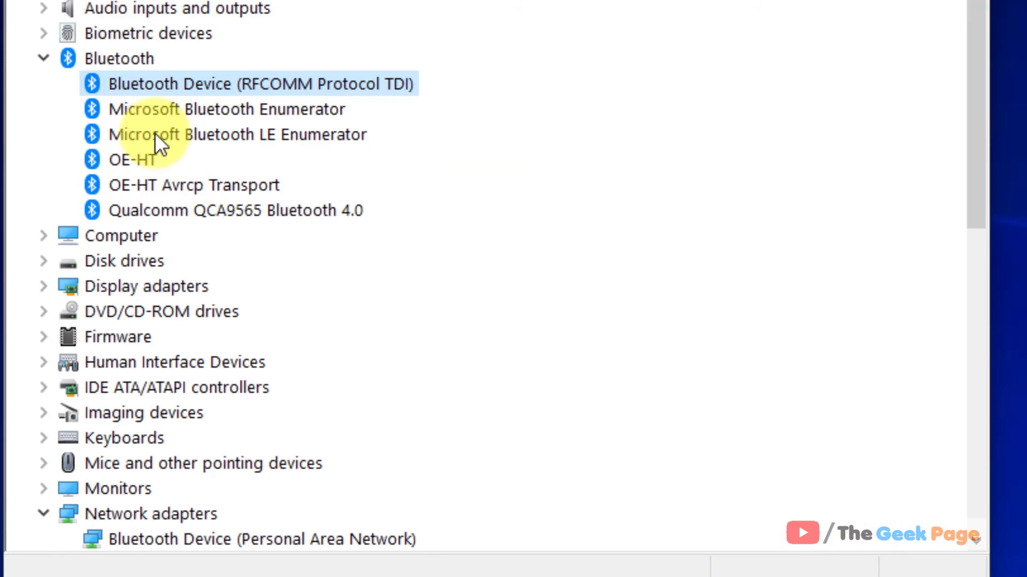
{"action": "right_click", "coordinate": [175, 113]}
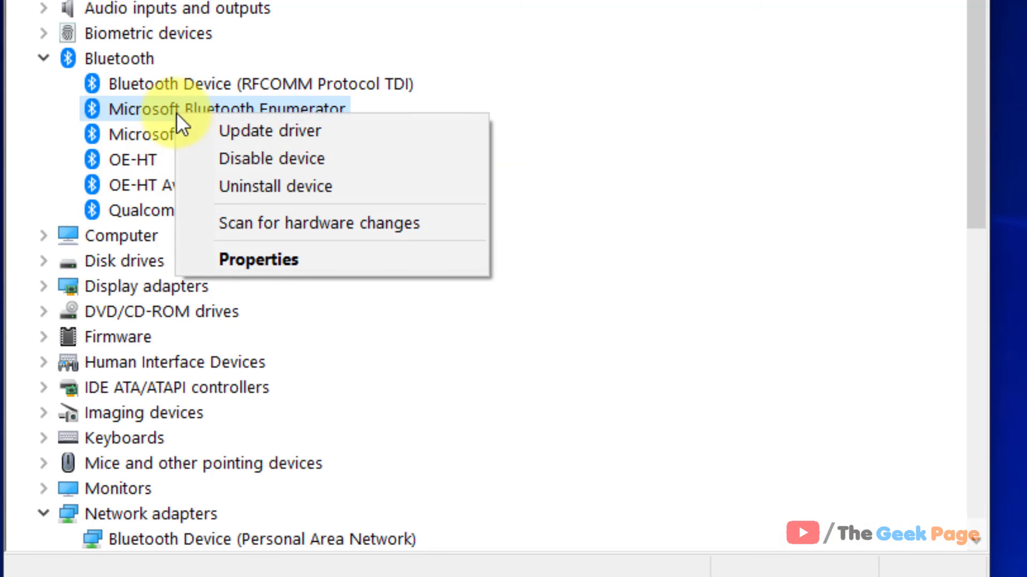
{"action": "left_click", "coordinate": [258, 136]}
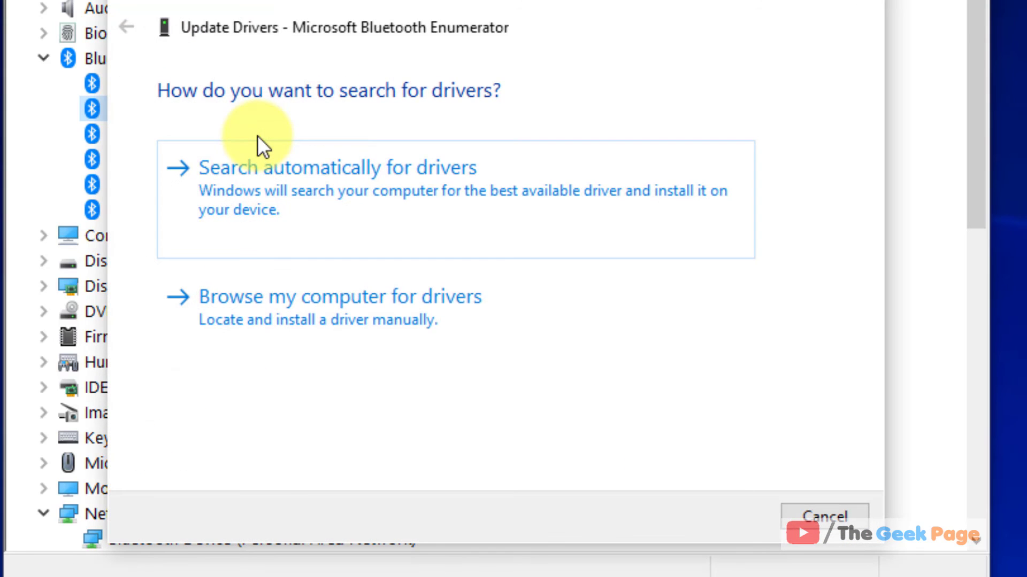
{"action": "left_click", "coordinate": [272, 314]}
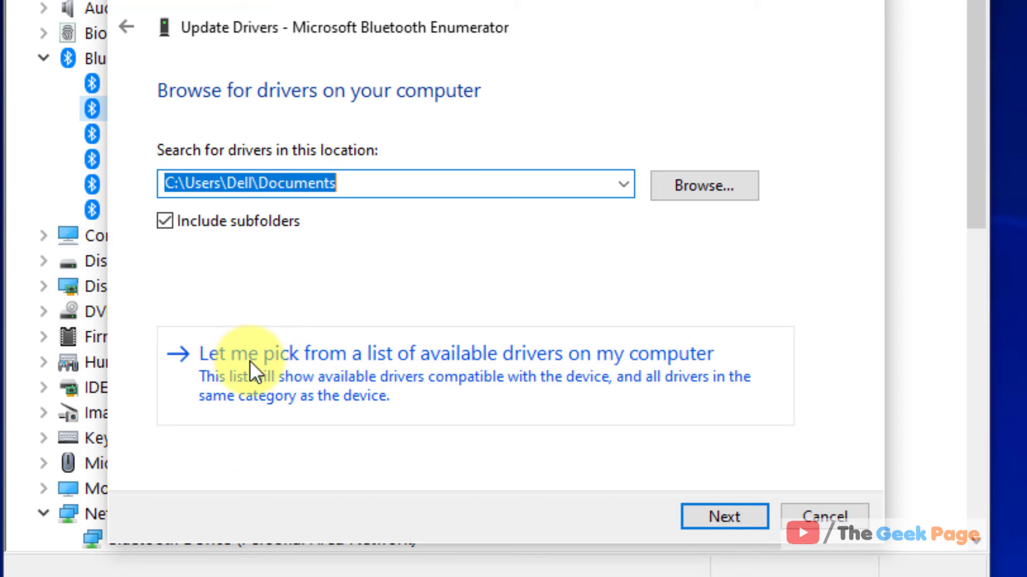
{"action": "left_click", "coordinate": [278, 370]}
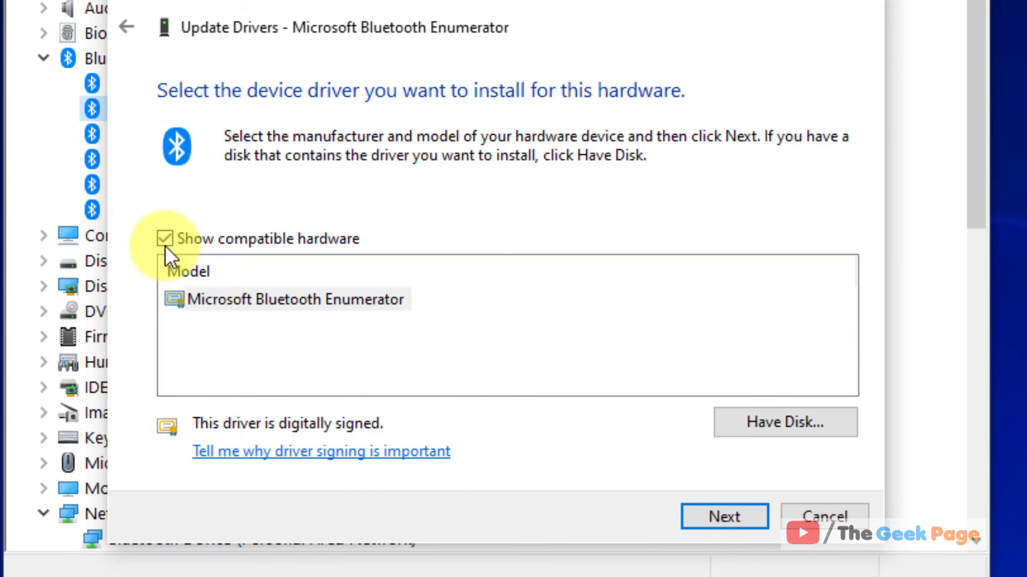
{"action": "left_click", "coordinate": [203, 299]}
{"action": "left_click", "coordinate": [713, 517]}
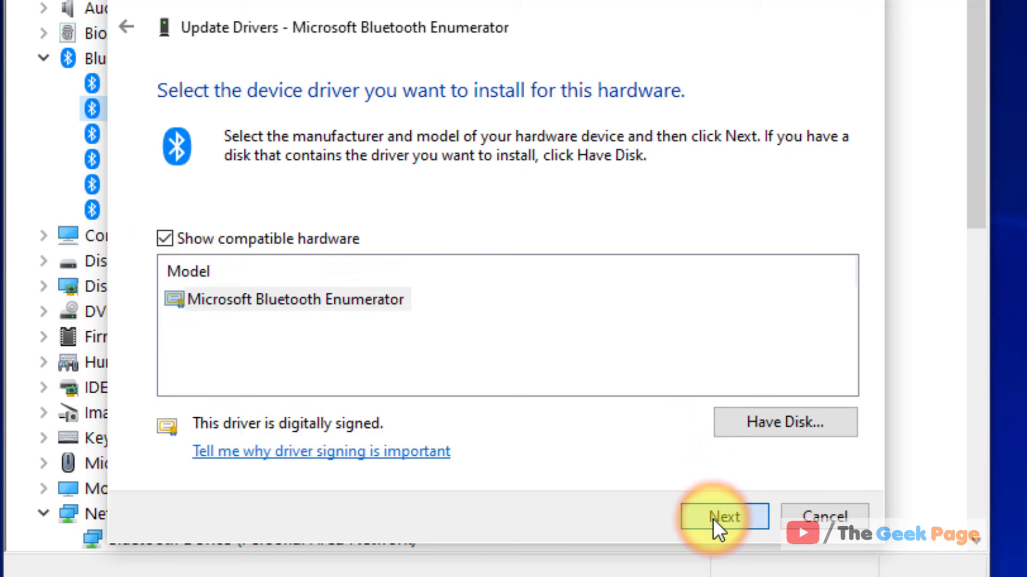
Step: Close the finished update, then select Microsoft Bluetooth LE Enumerator, OE-HT, OE-HT Avrcp Transport and Qualcomm QCA9565
{"action": "left_click", "coordinate": [802, 516]}
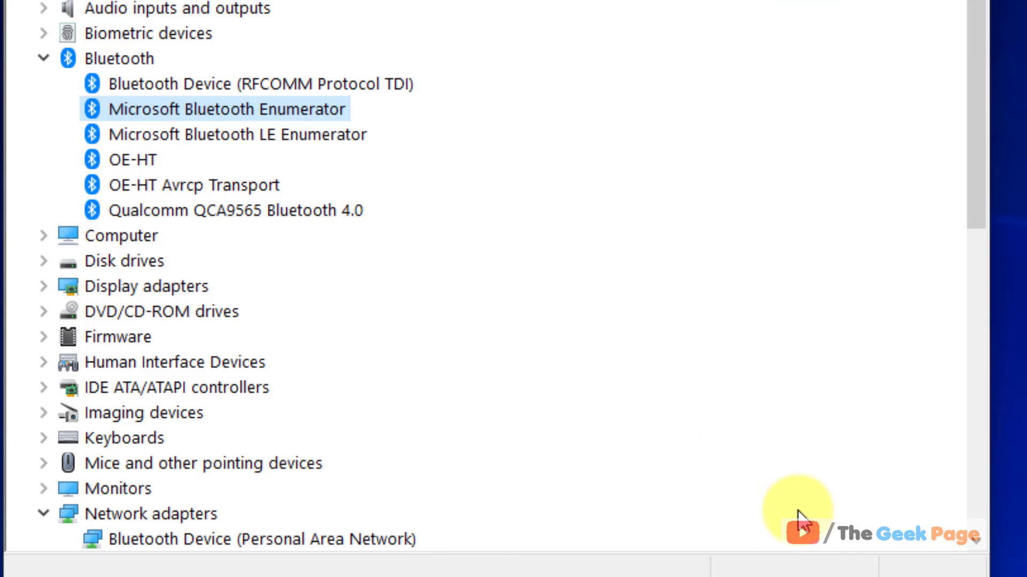
{"action": "left_click", "coordinate": [175, 130]}
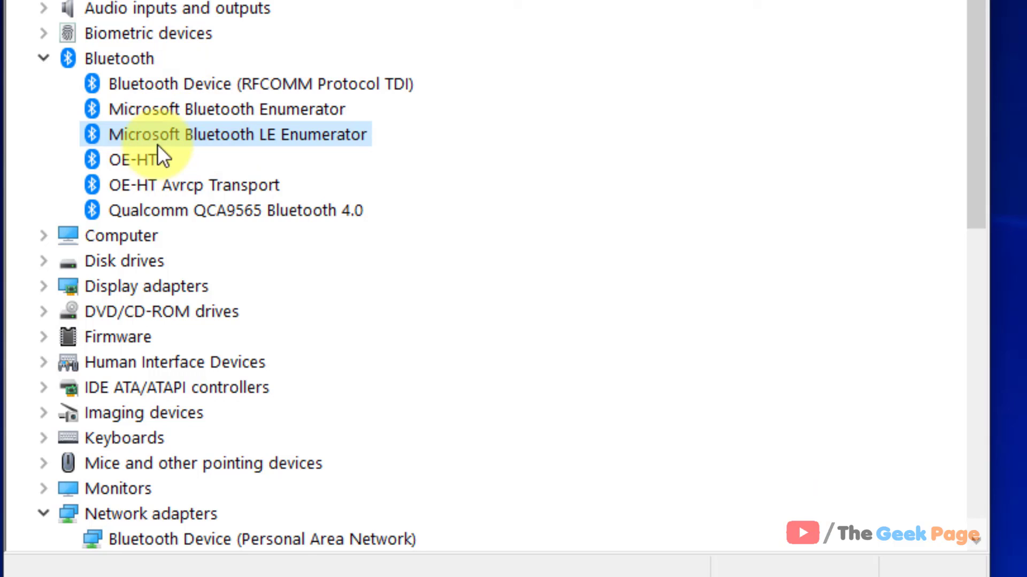
{"action": "left_click", "coordinate": [134, 167]}
{"action": "left_click", "coordinate": [132, 184]}
{"action": "left_click", "coordinate": [136, 205]}
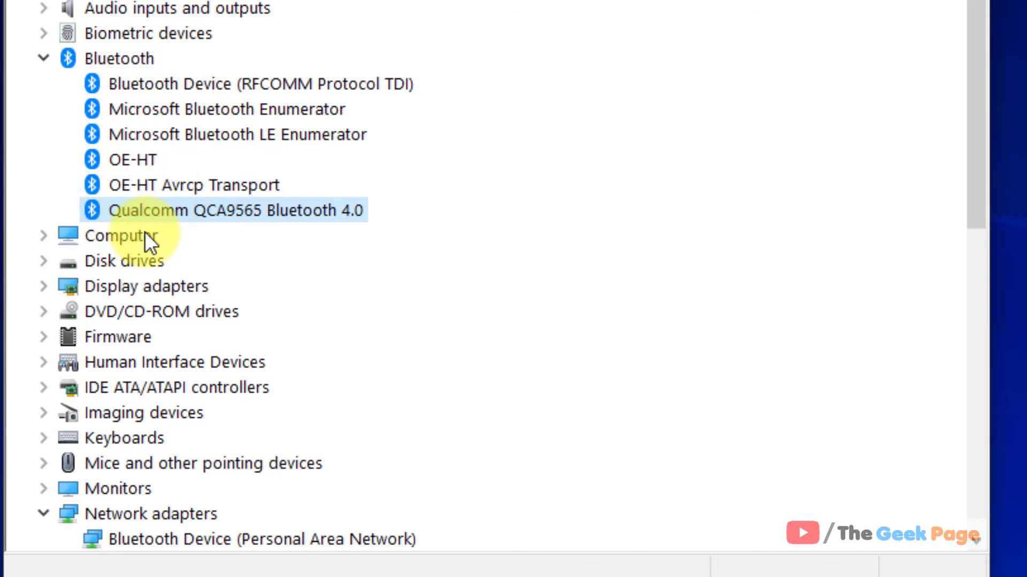